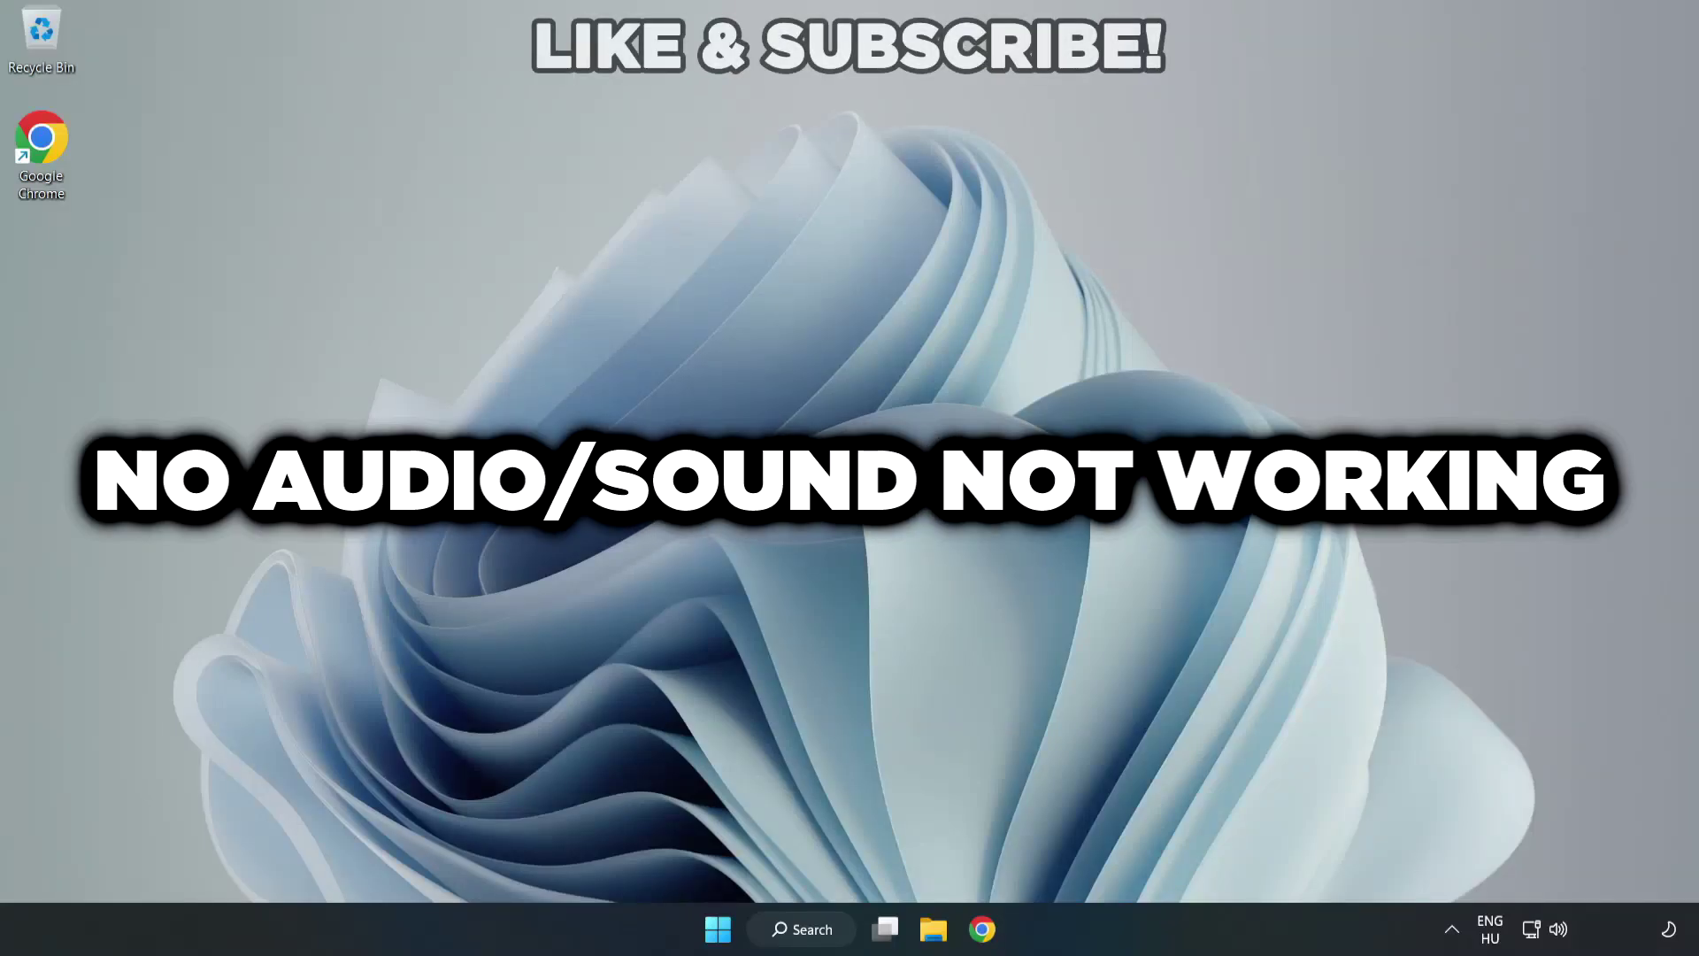
- Switch audio output to Speakers (High Definition Audio Device) from the tray volume flyout
left_click(1560, 936)
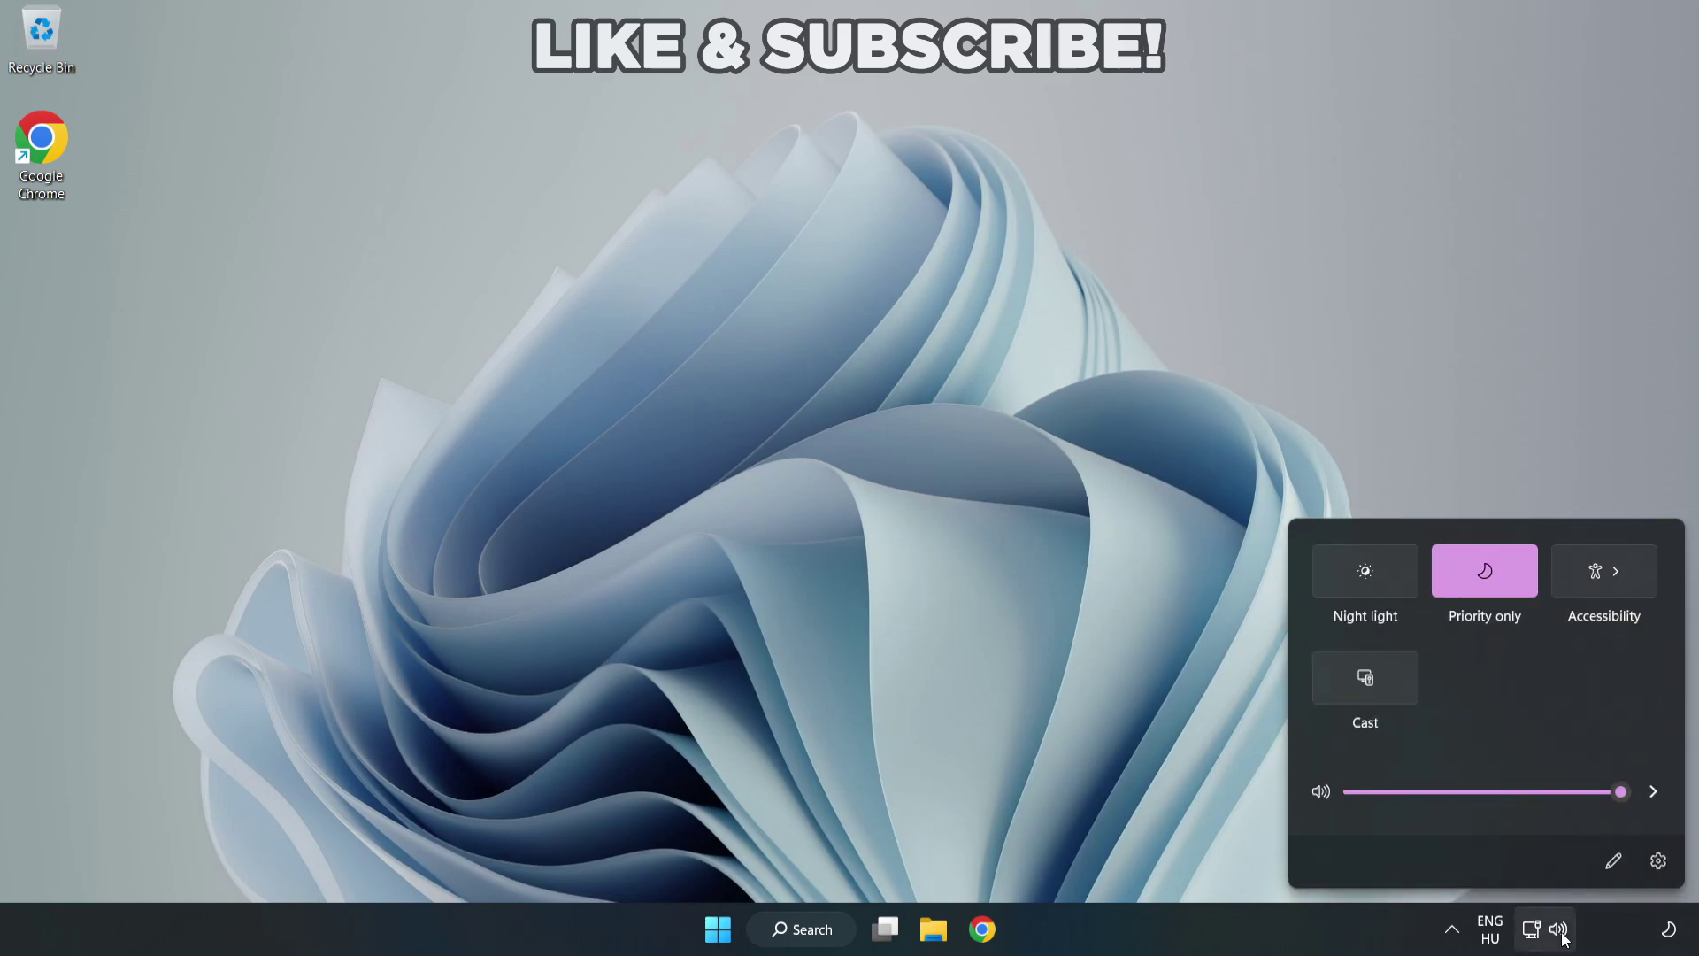
left_click(1653, 794)
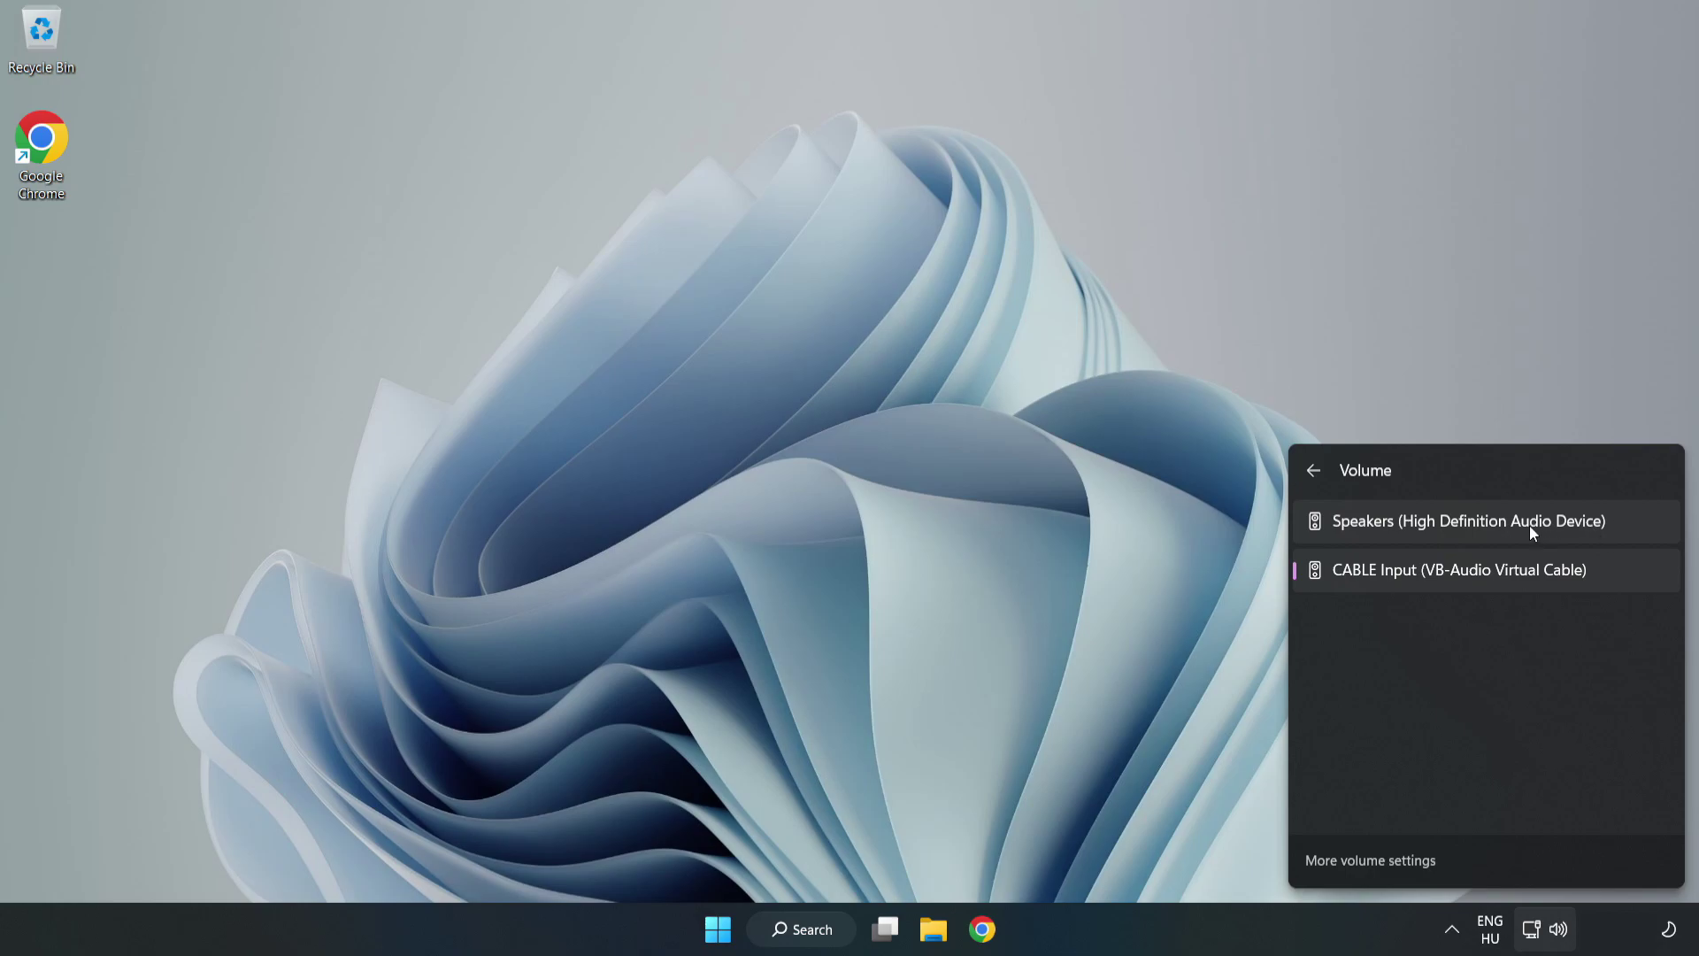
left_click(1637, 524)
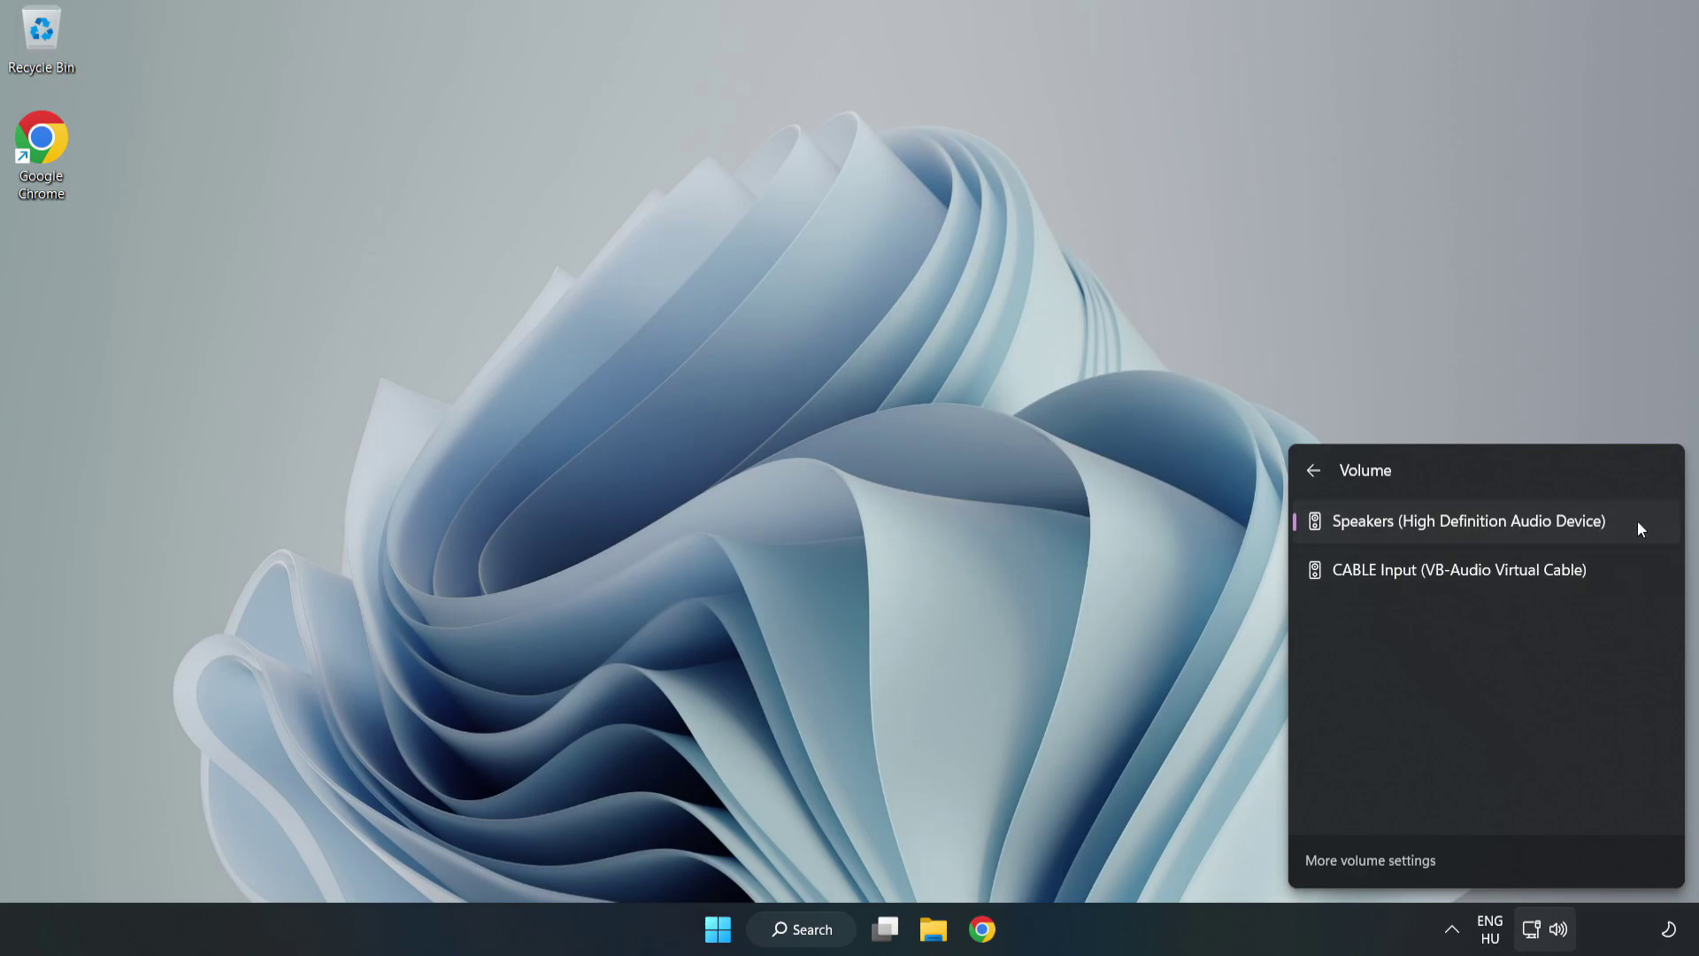
left_click(824, 456)
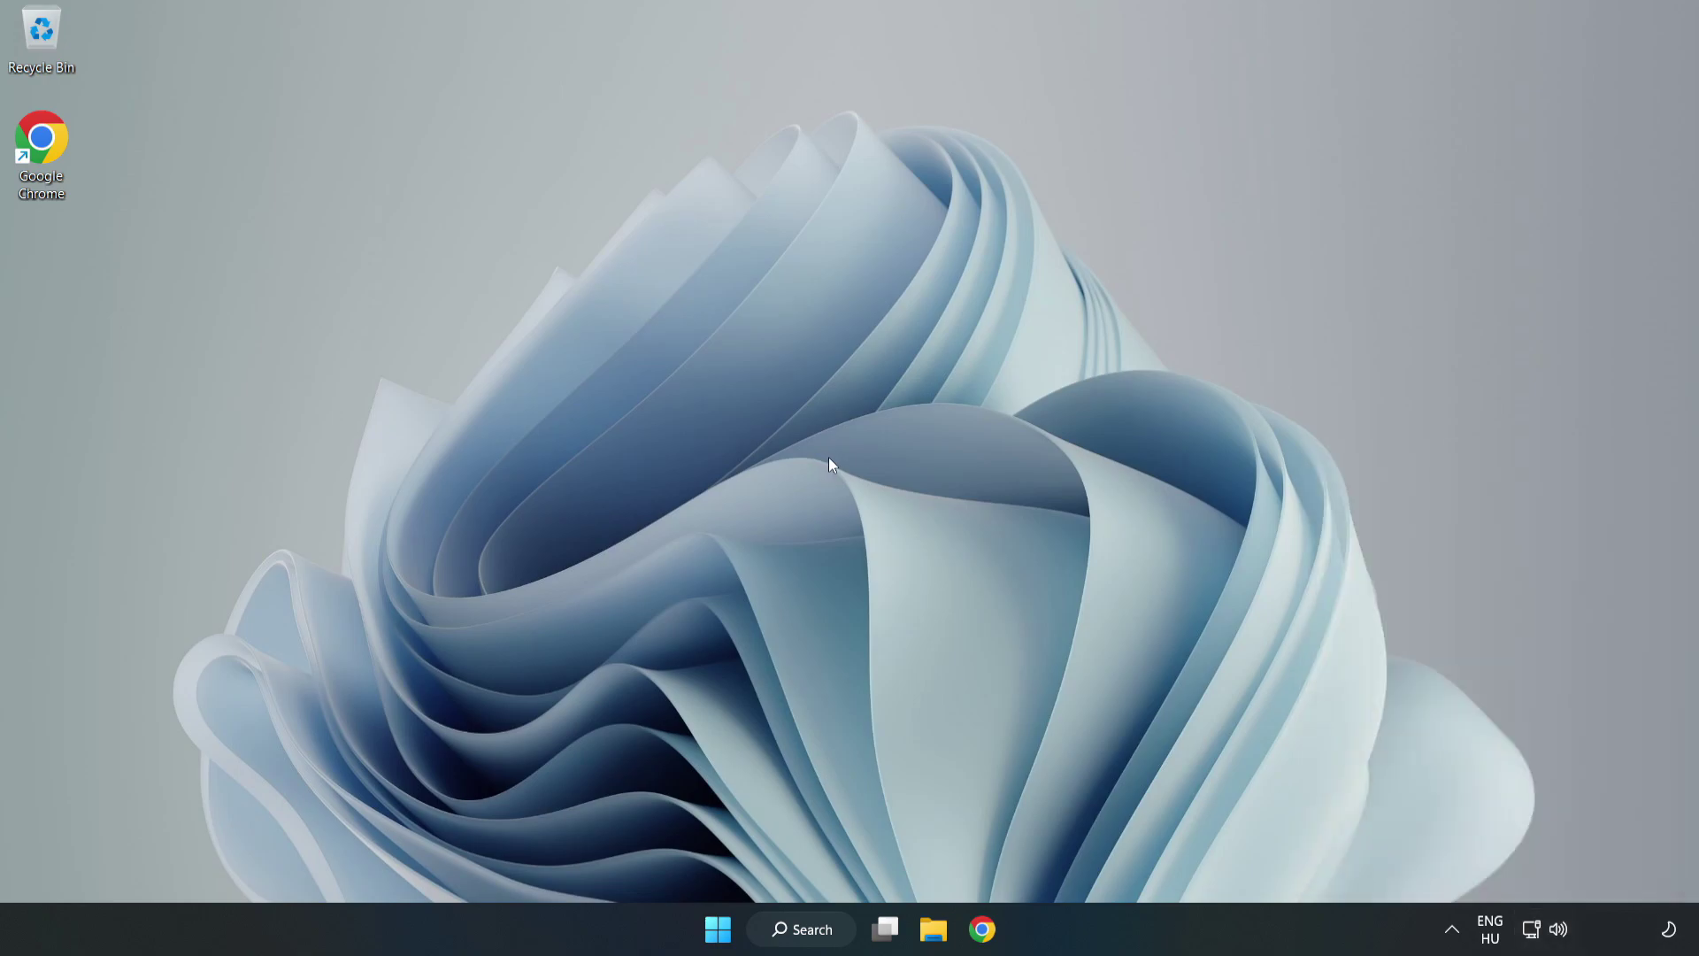
- Reset devices and app volumes in the Volume mixer, then close Settings
right_click(1563, 933)
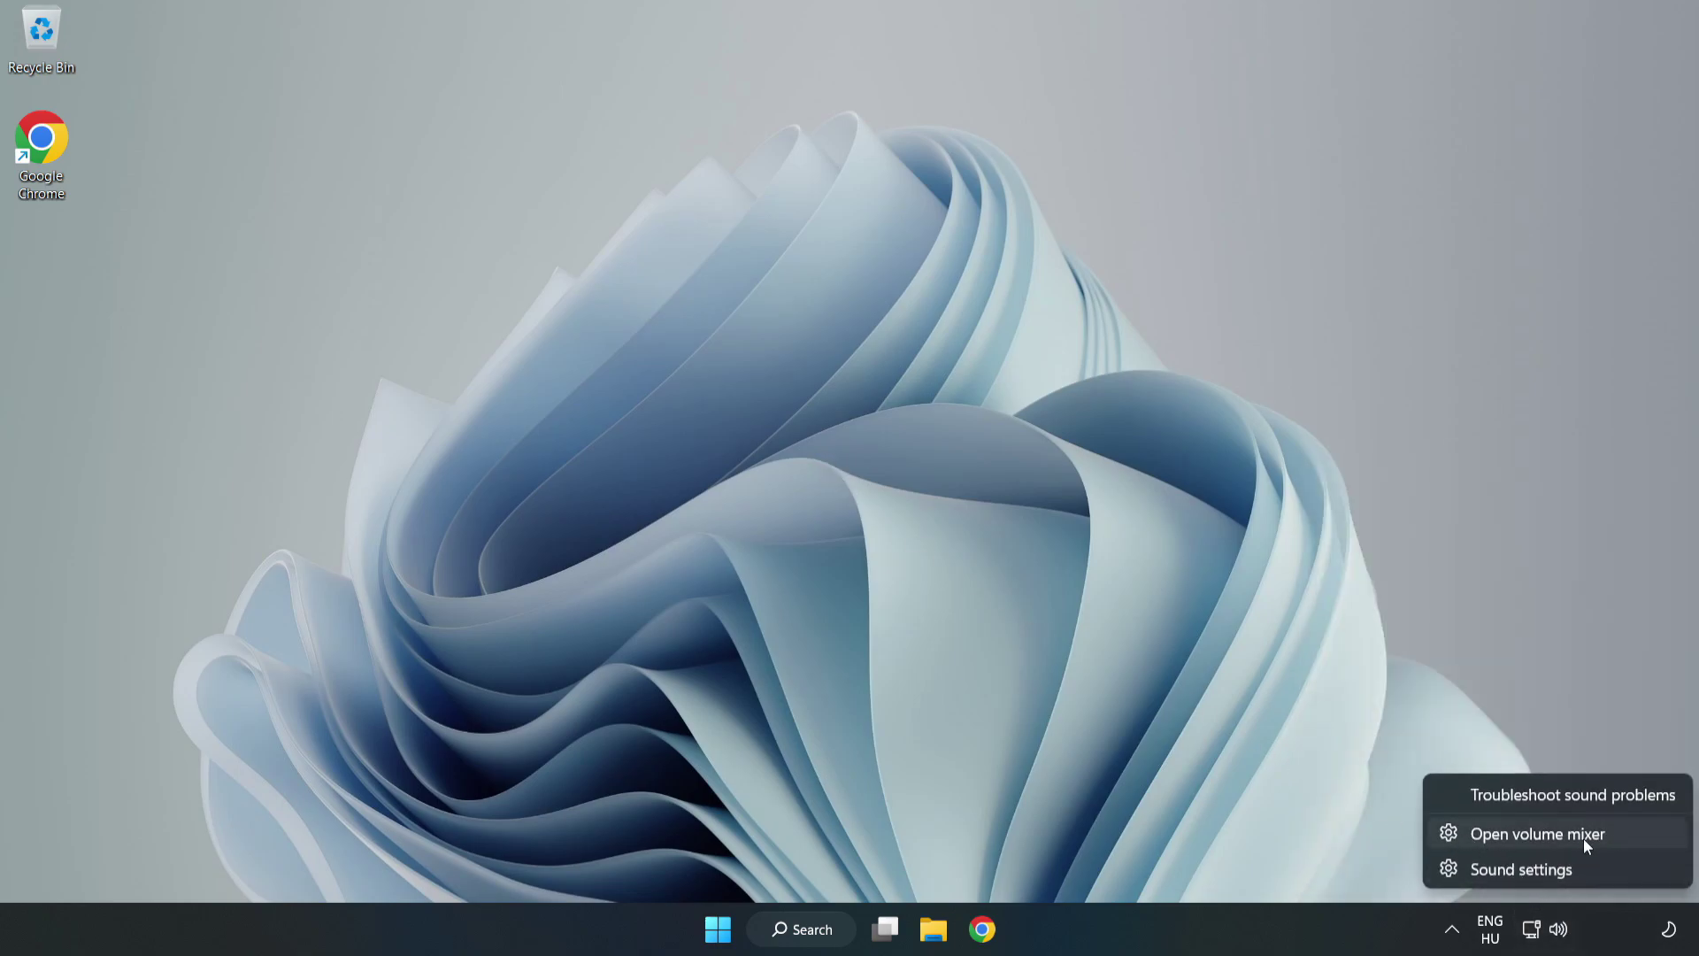
left_click(1629, 838)
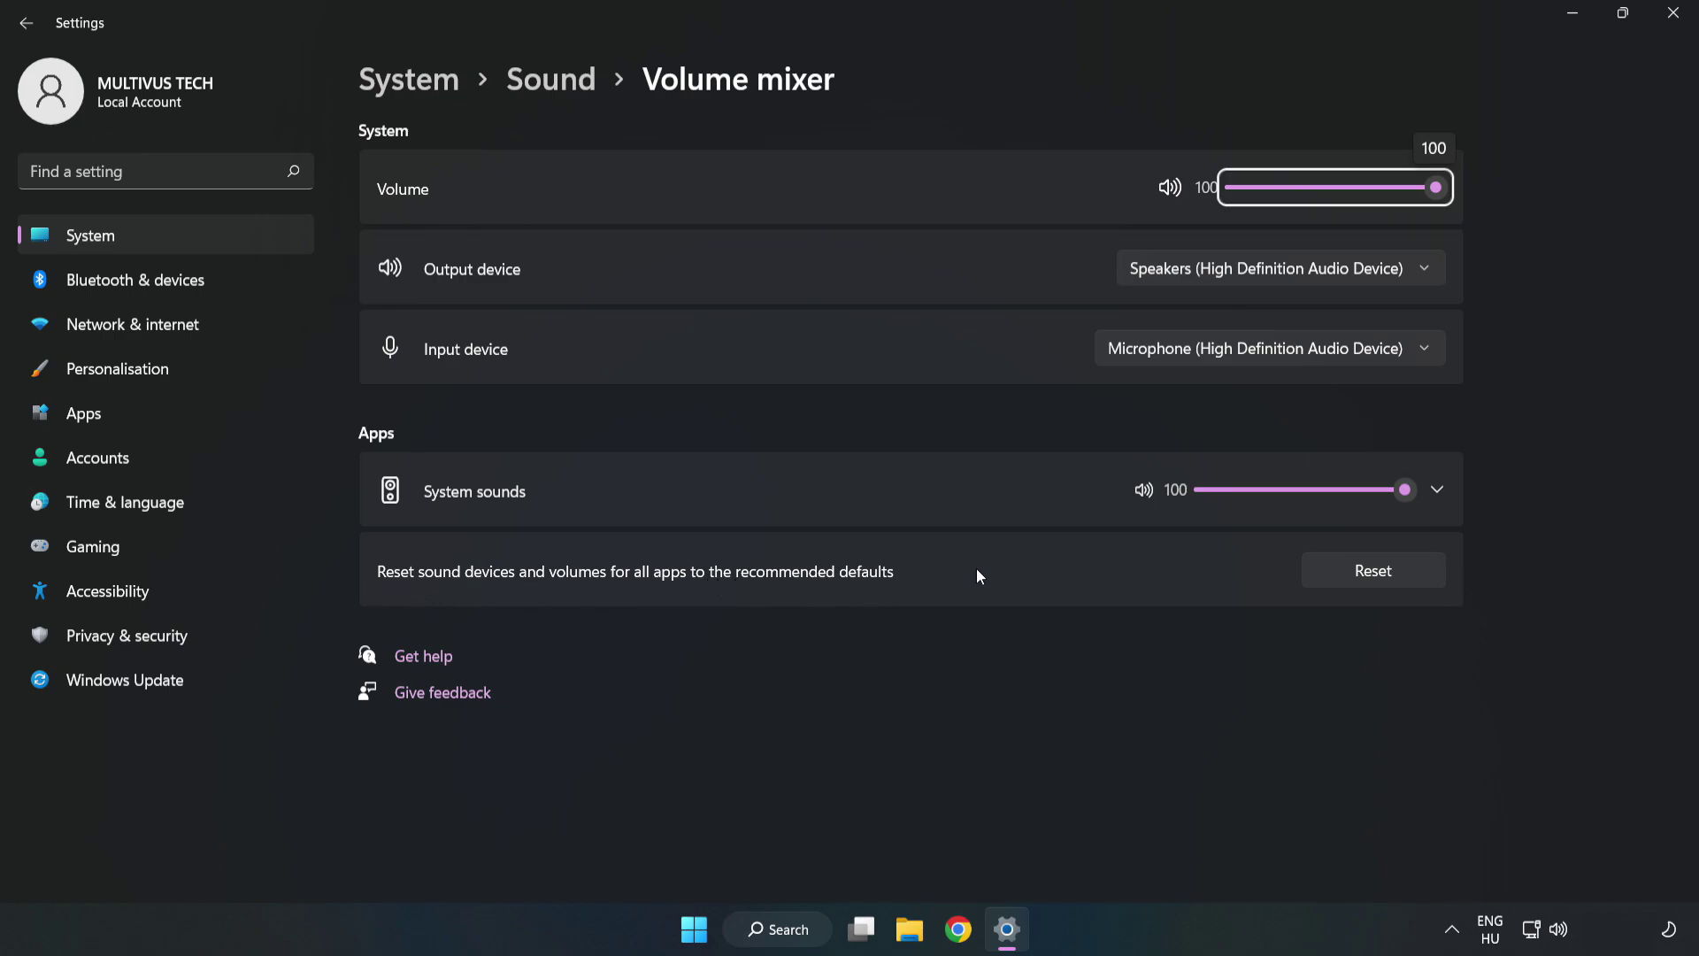
left_click(1392, 582)
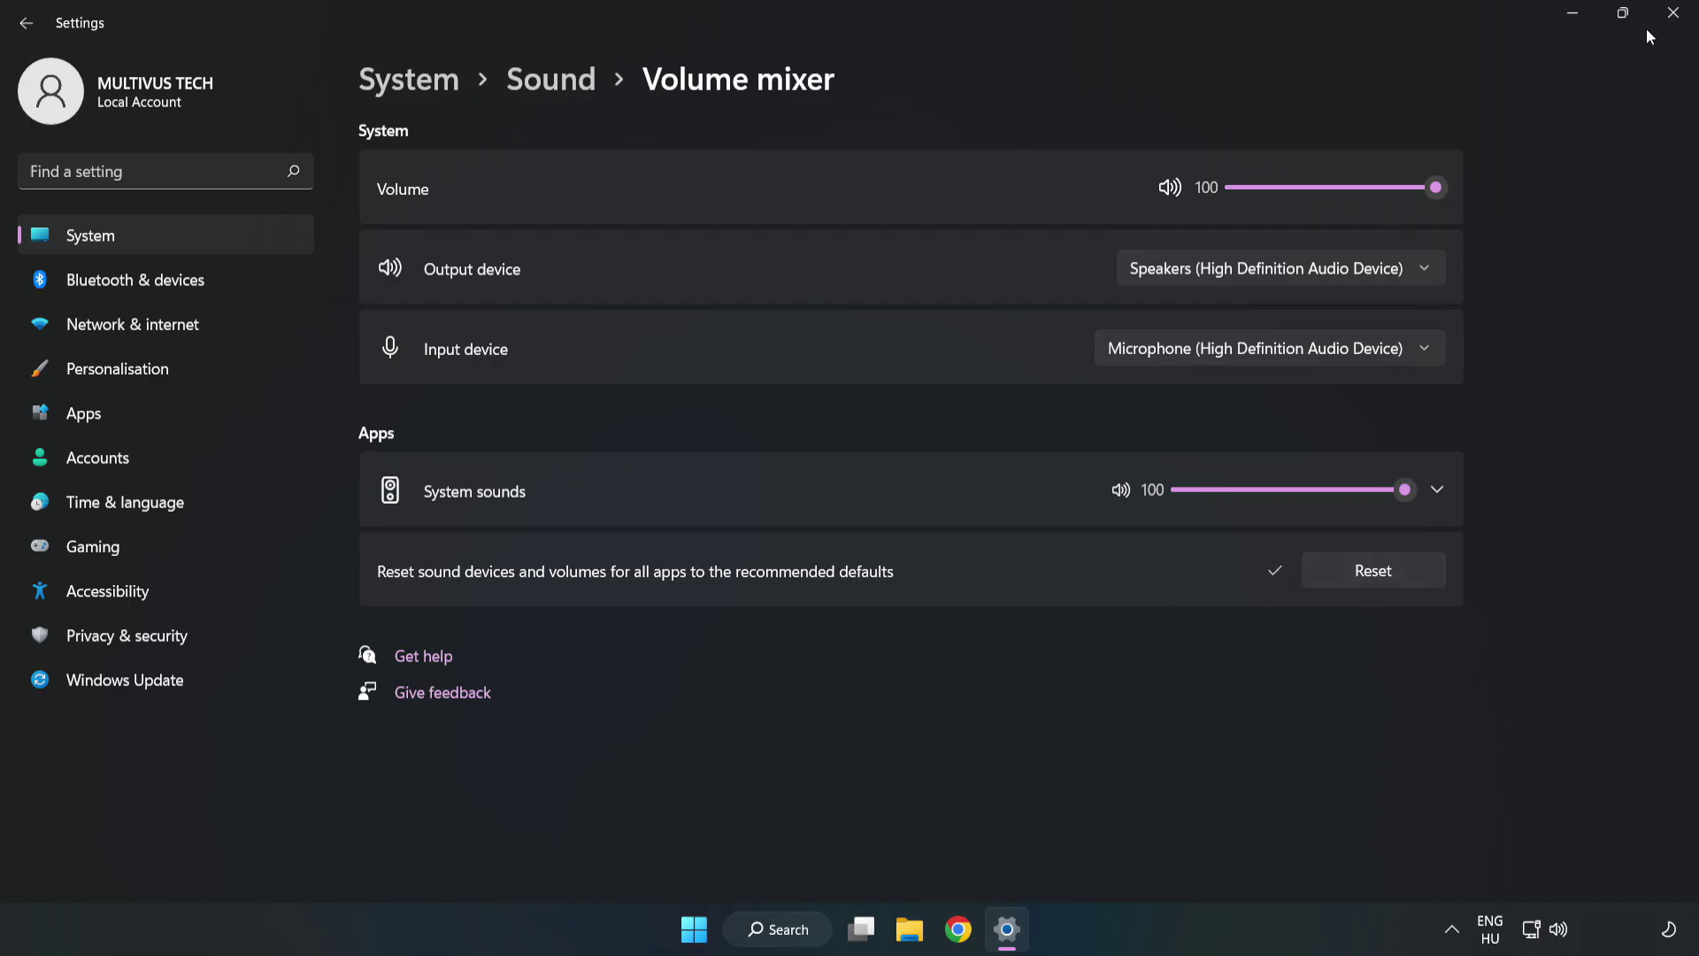
left_click(1672, 25)
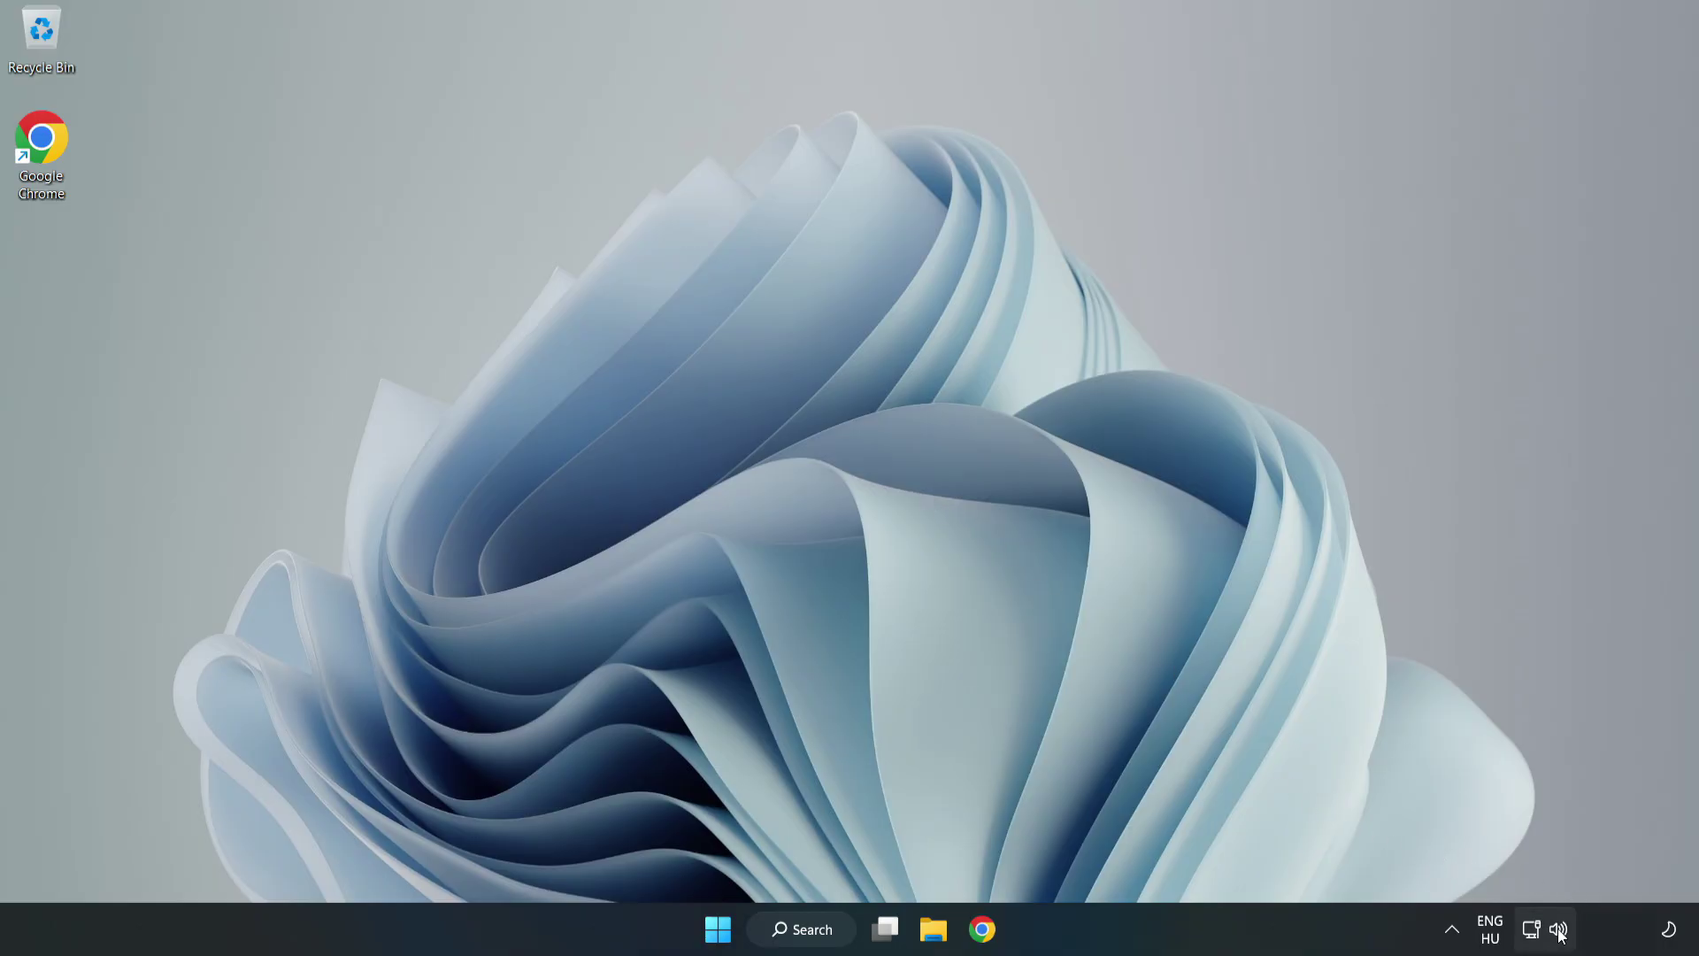
- Open Sound settings from the speaker tray icon and reach its Advanced section
right_click(1560, 931)
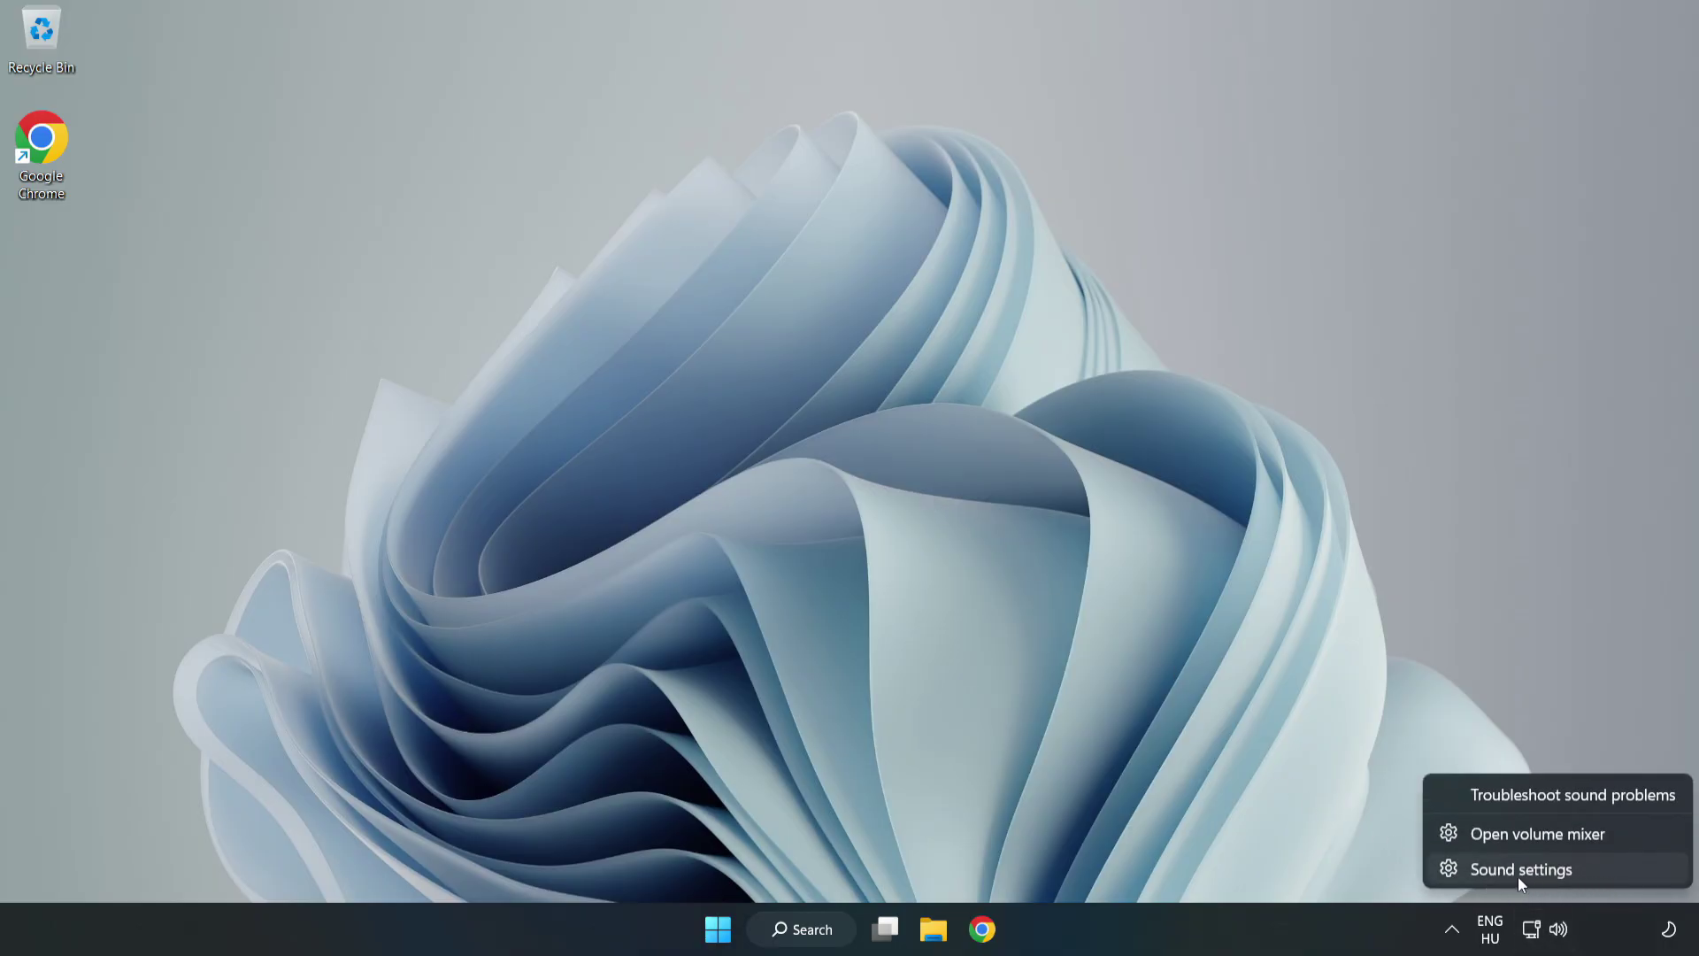
left_click(1583, 875)
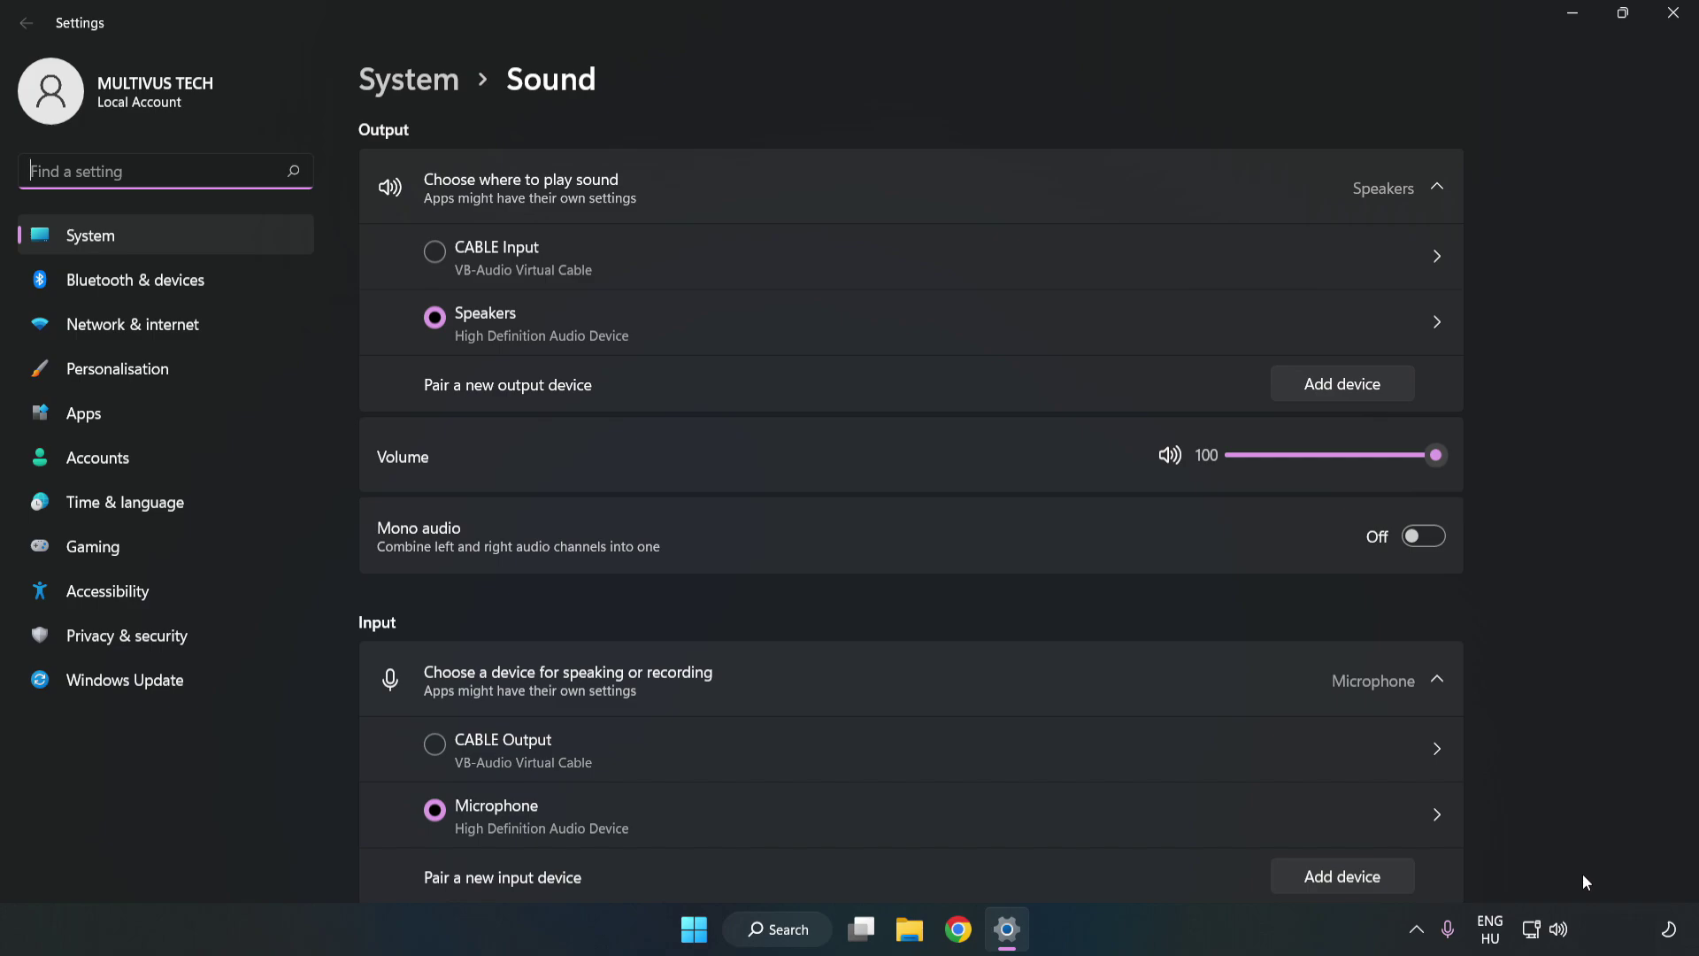
left_click(1437, 457)
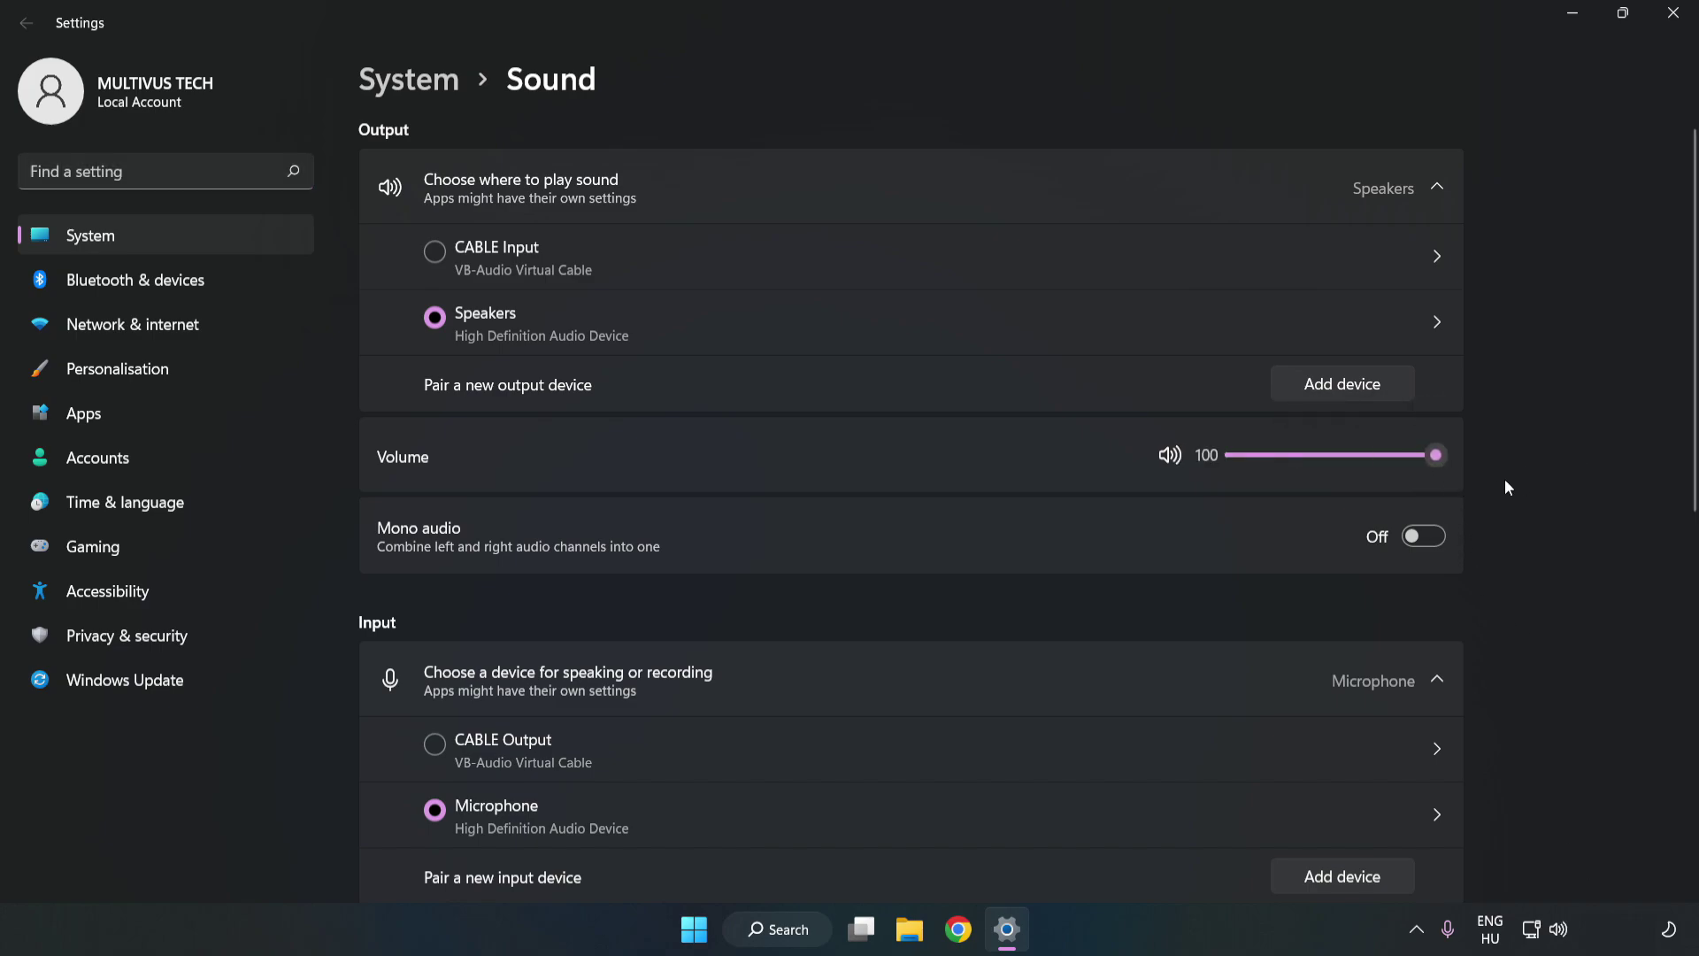
scroll(1656, 430, "down", 5)
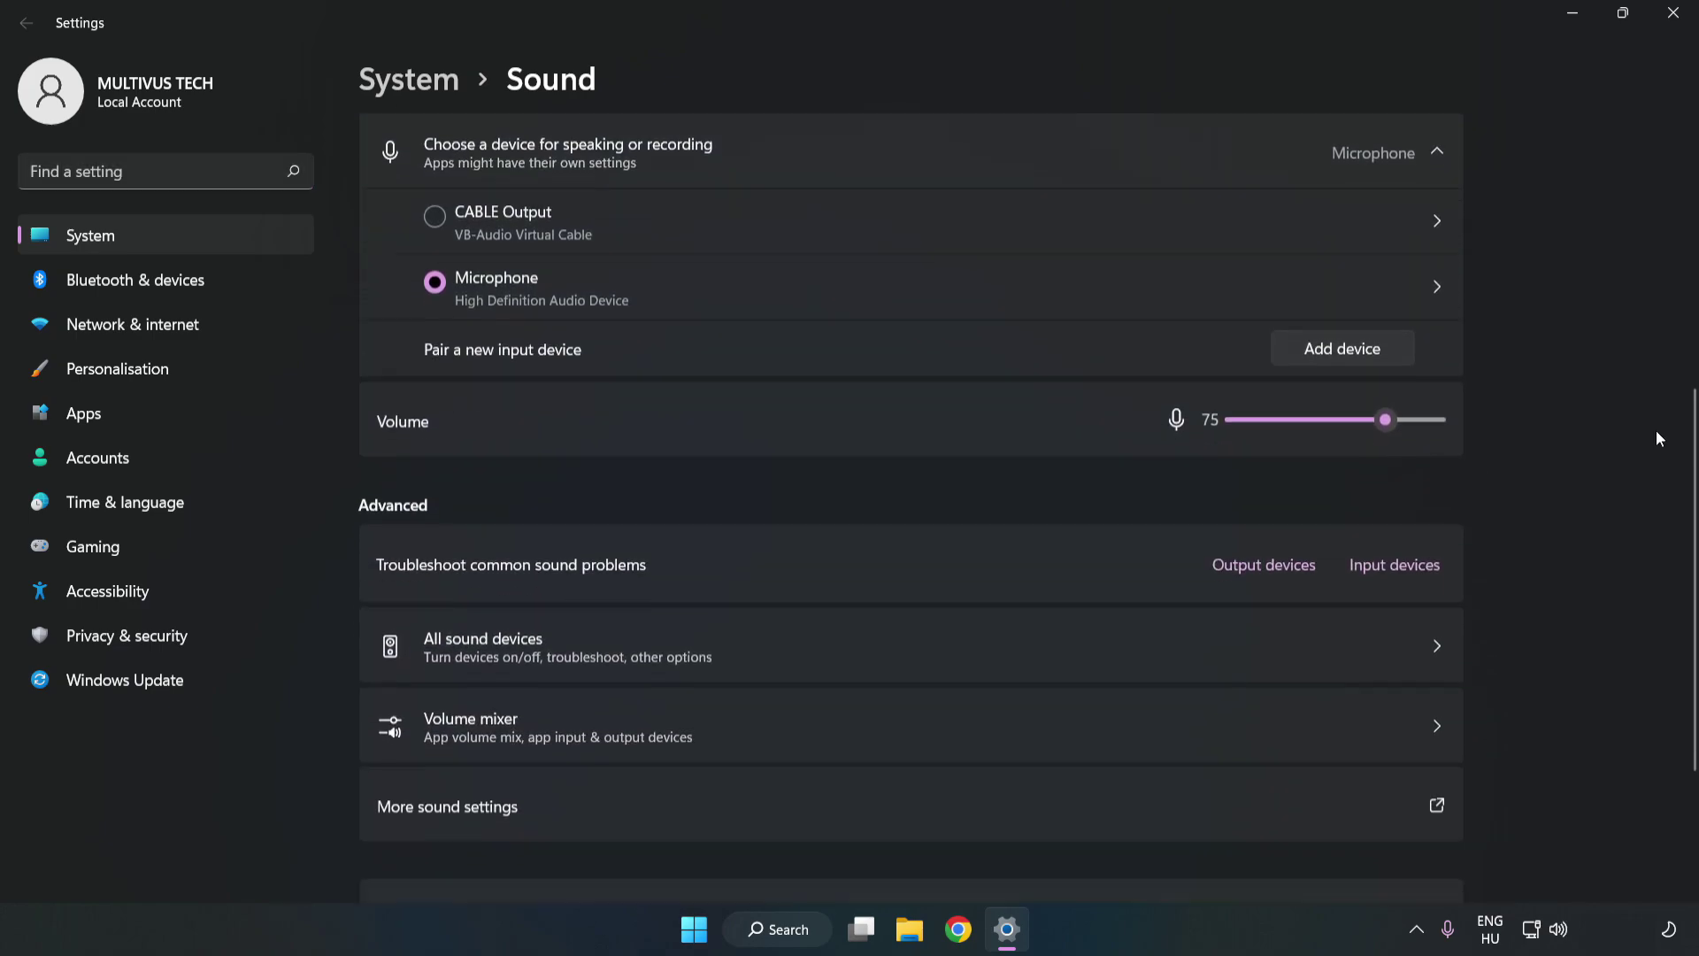
scroll(1655, 430, "down", 1)
scroll(1654, 435, "down", 2)
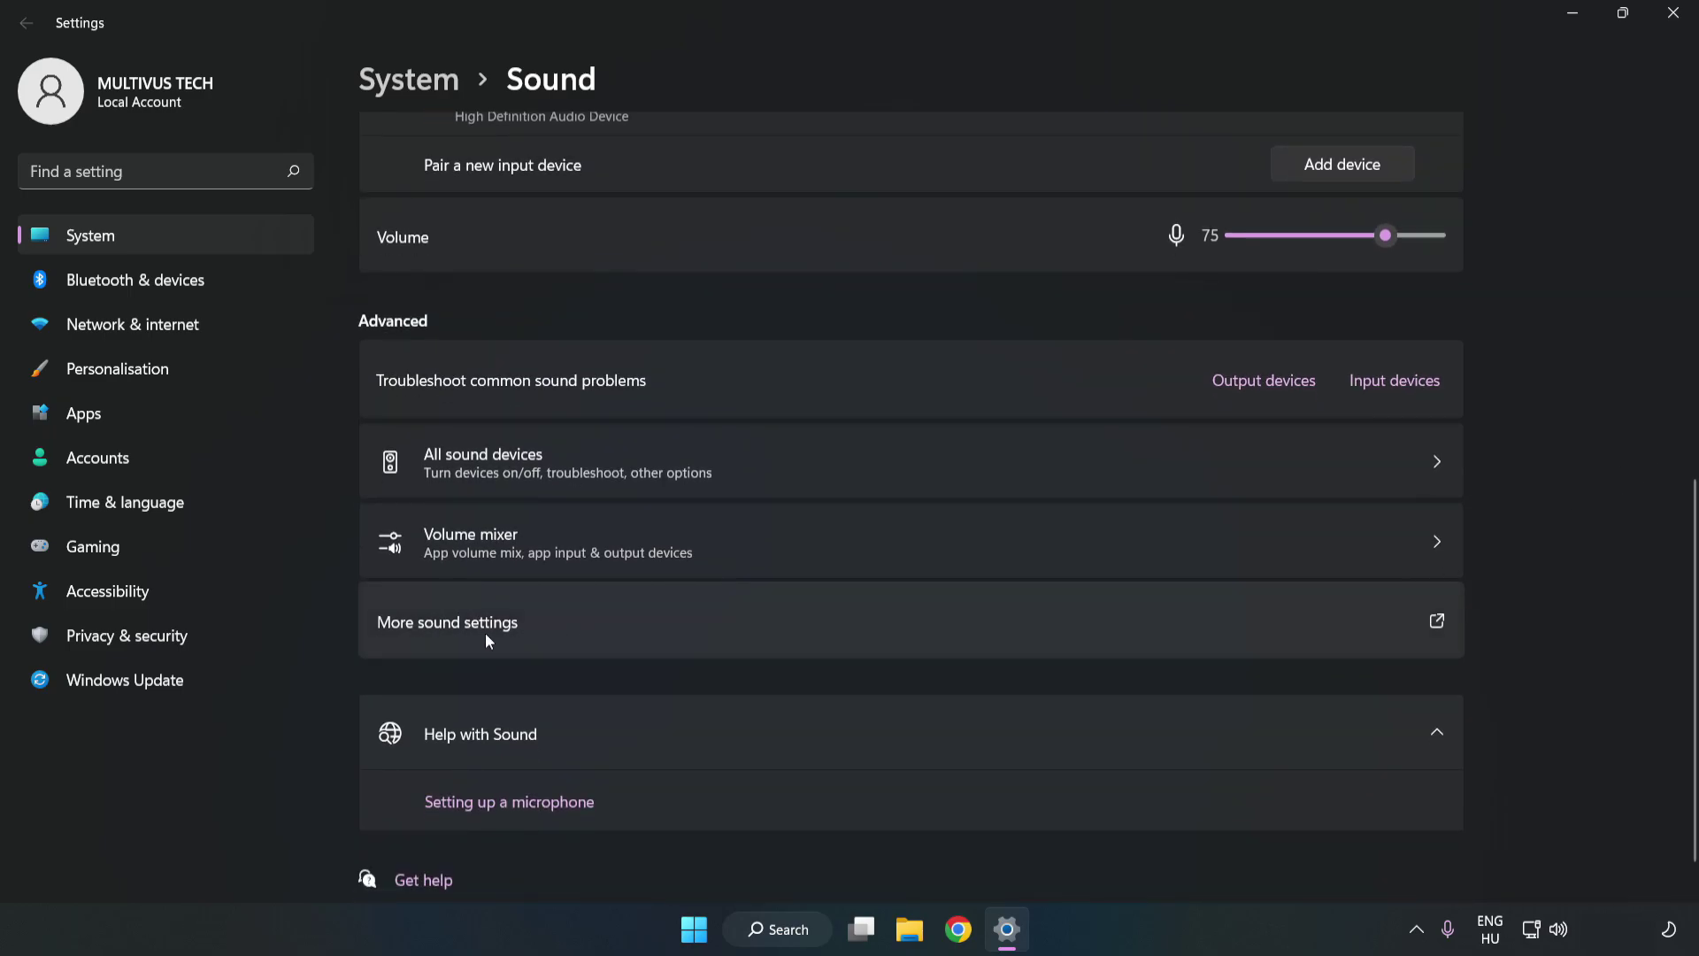
- Disable the CABLE Input playback device in the classic Sound control panel
left_click(738, 634)
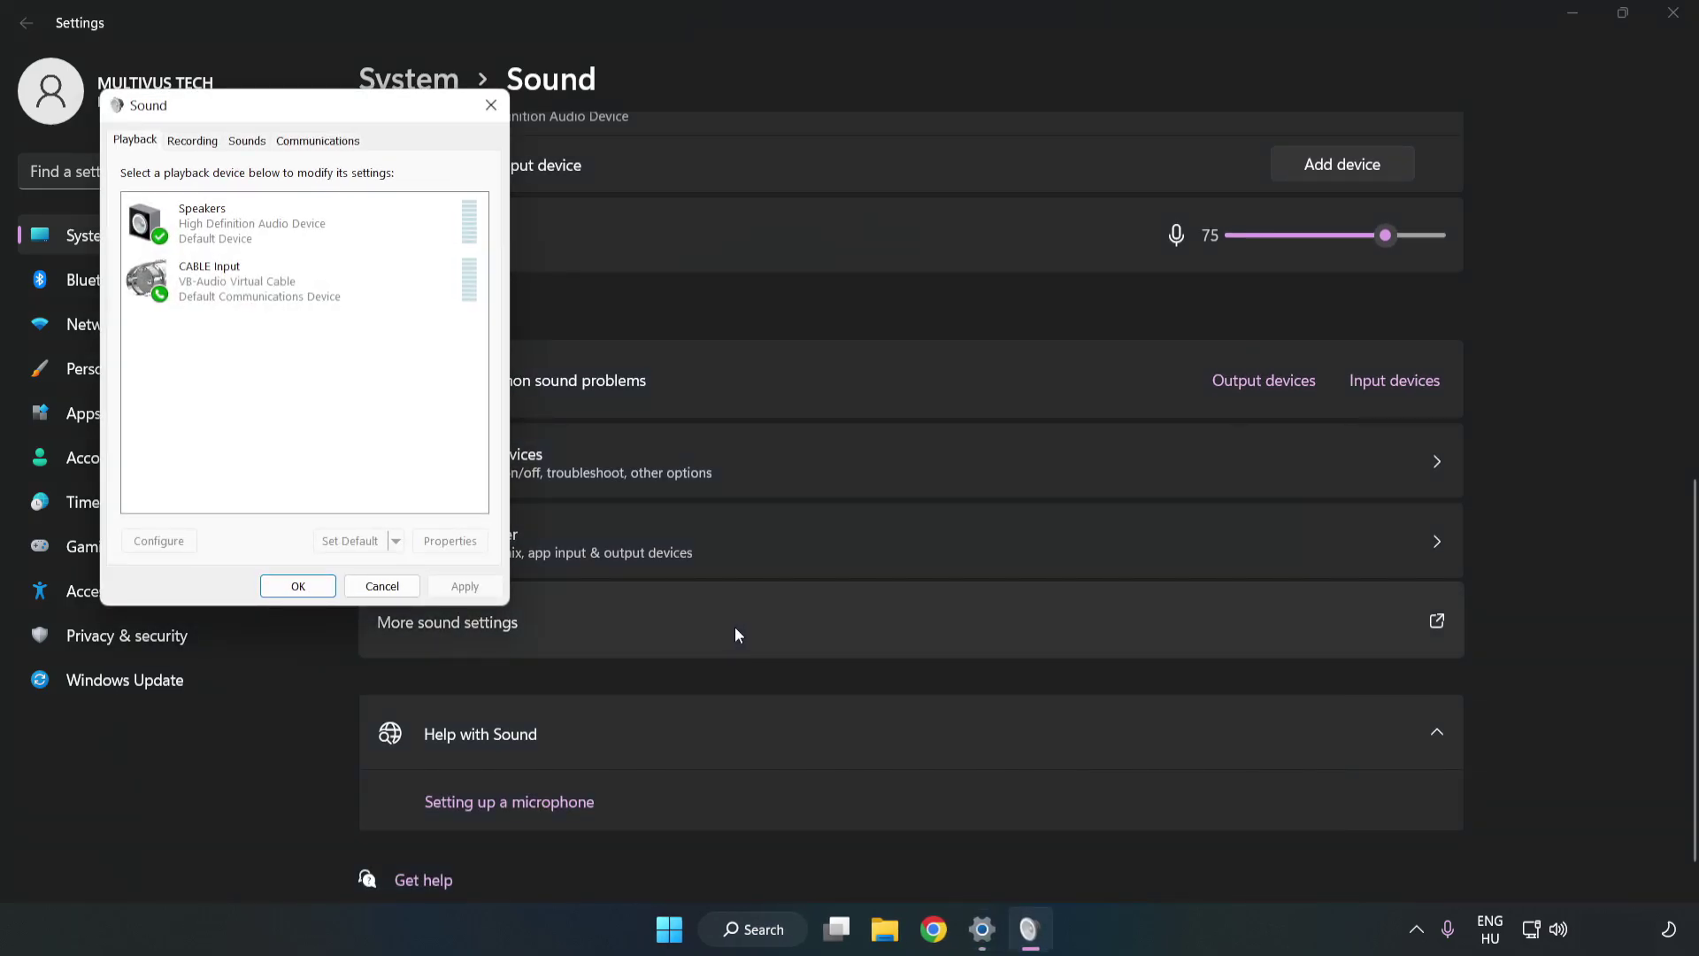
mouse_move(358, 116)
left_mouse_down()
mouse_move(597, 186)
mouse_move(877, 232)
left_mouse_up()
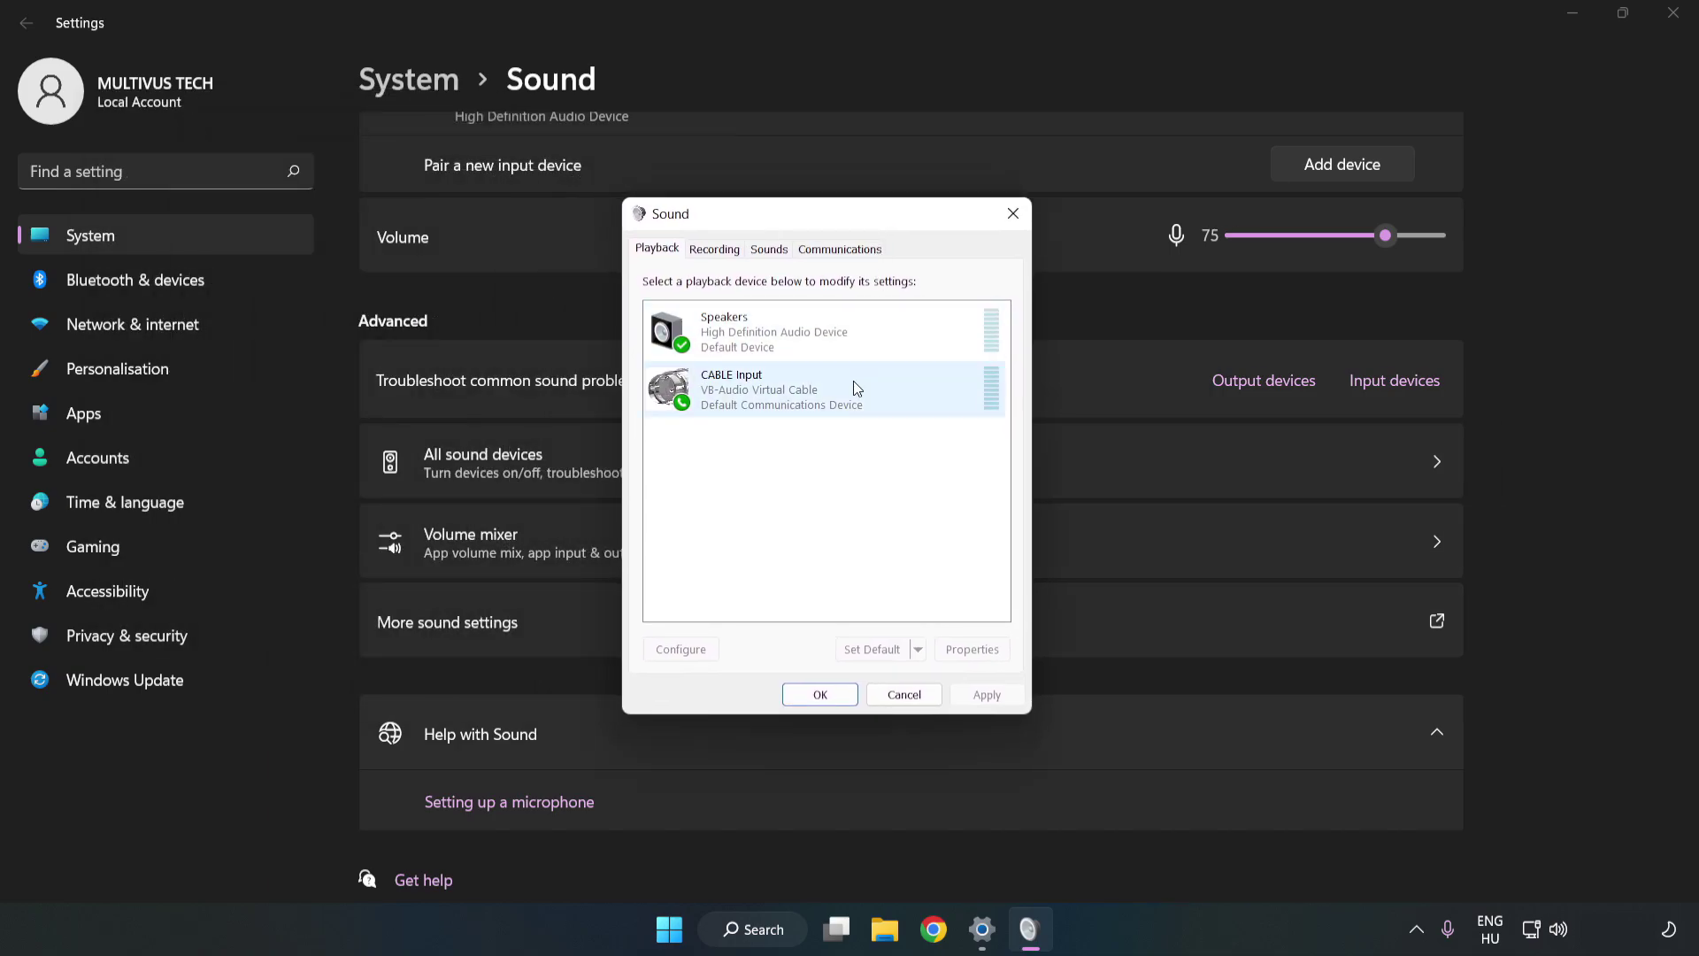
left_click(679, 392)
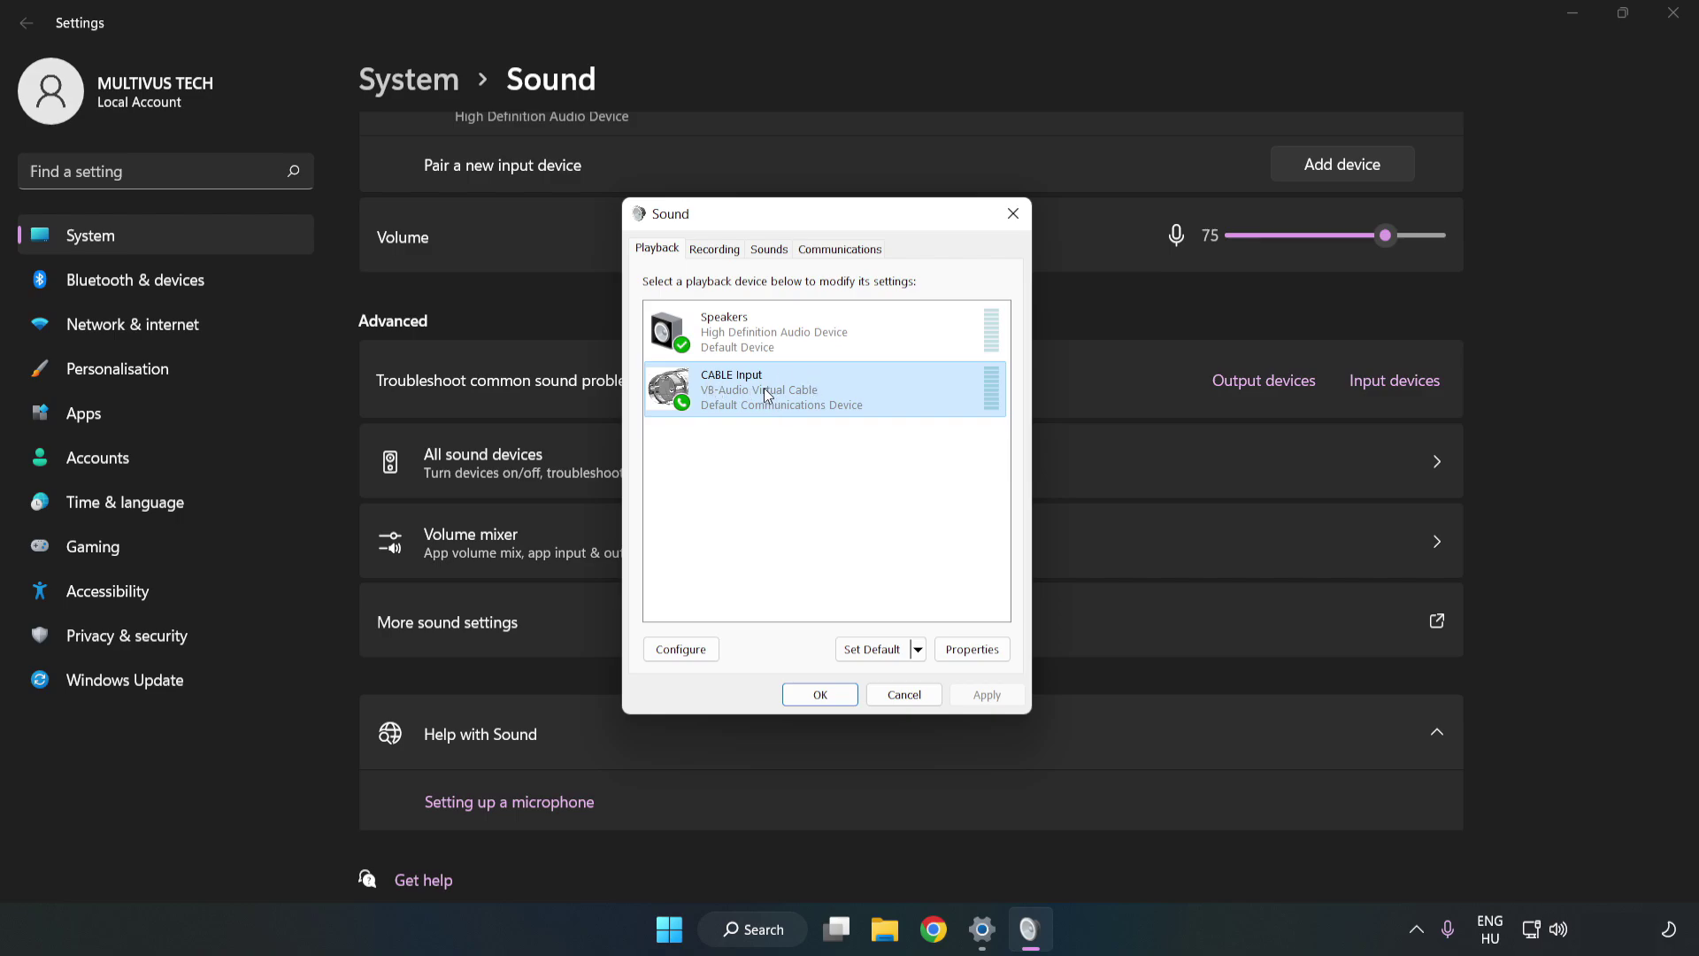
right_click(850, 395)
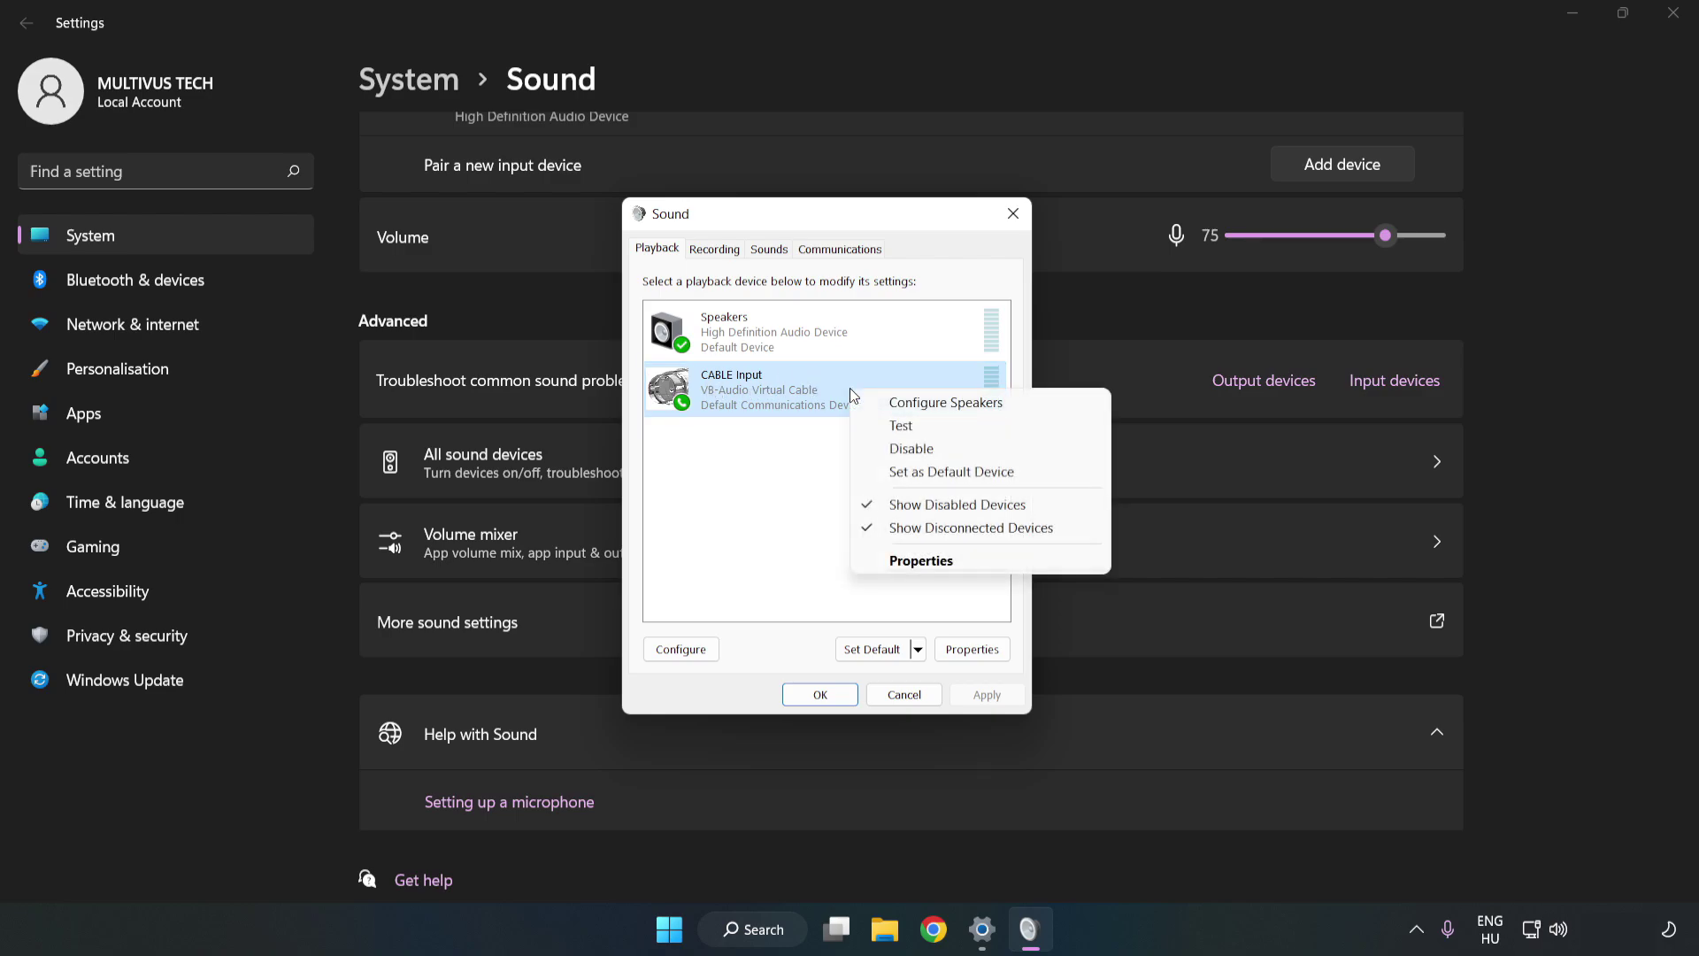
left_click(952, 459)
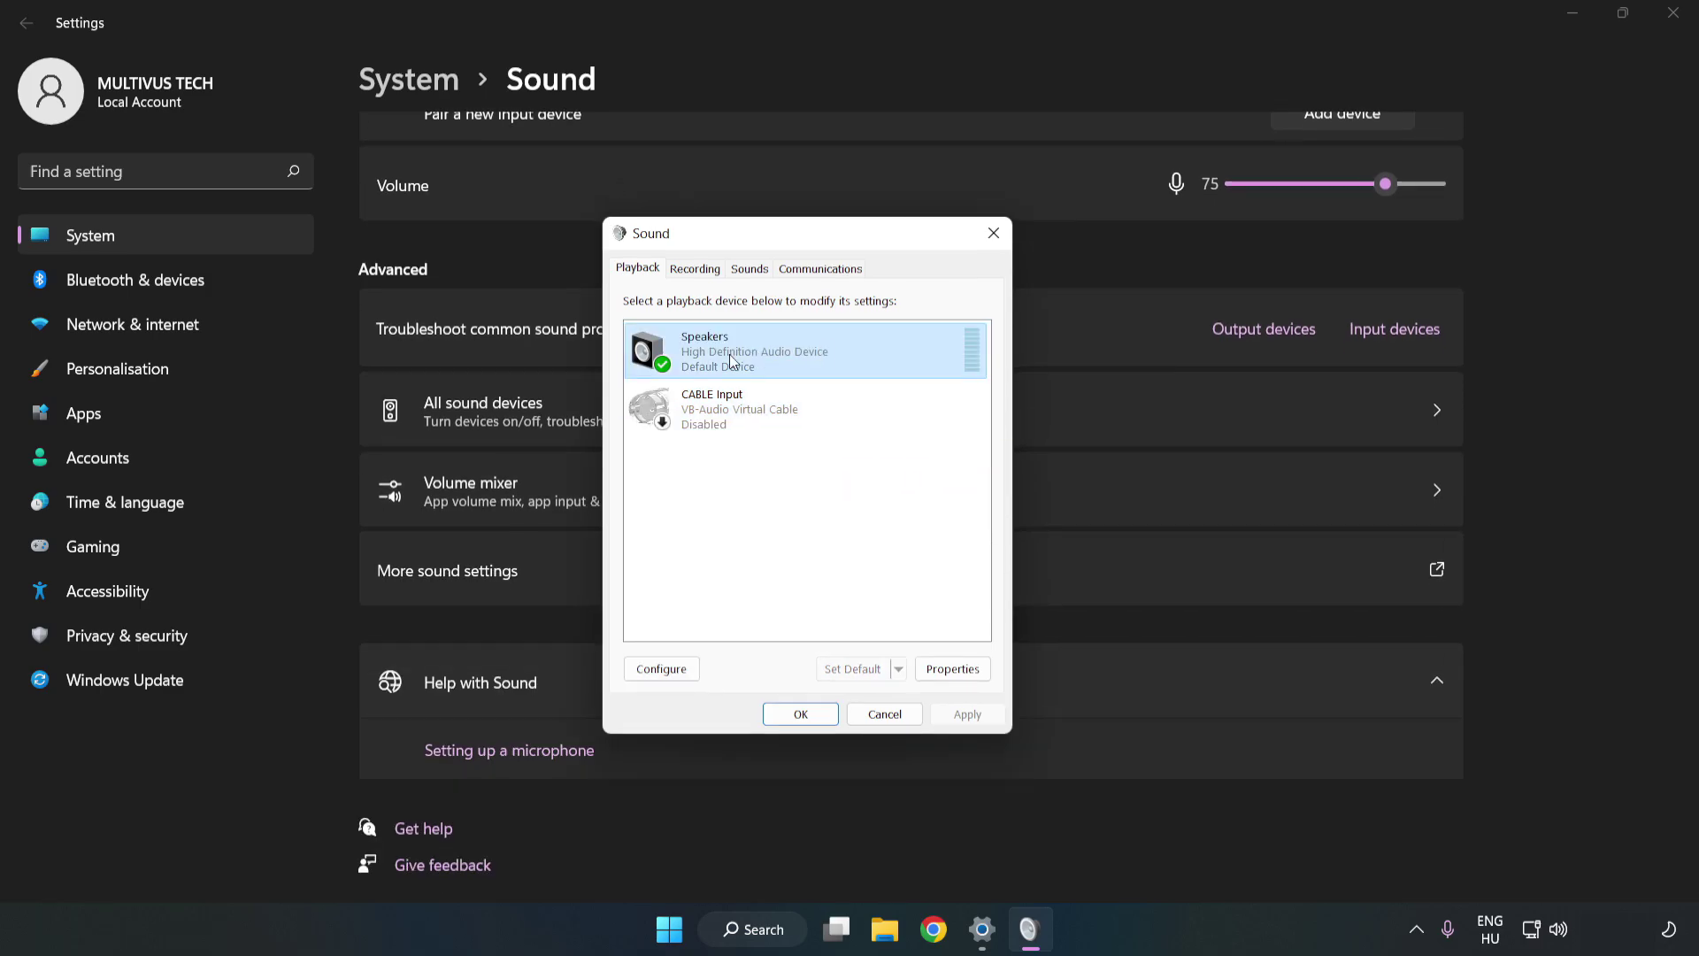
right_click(867, 349)
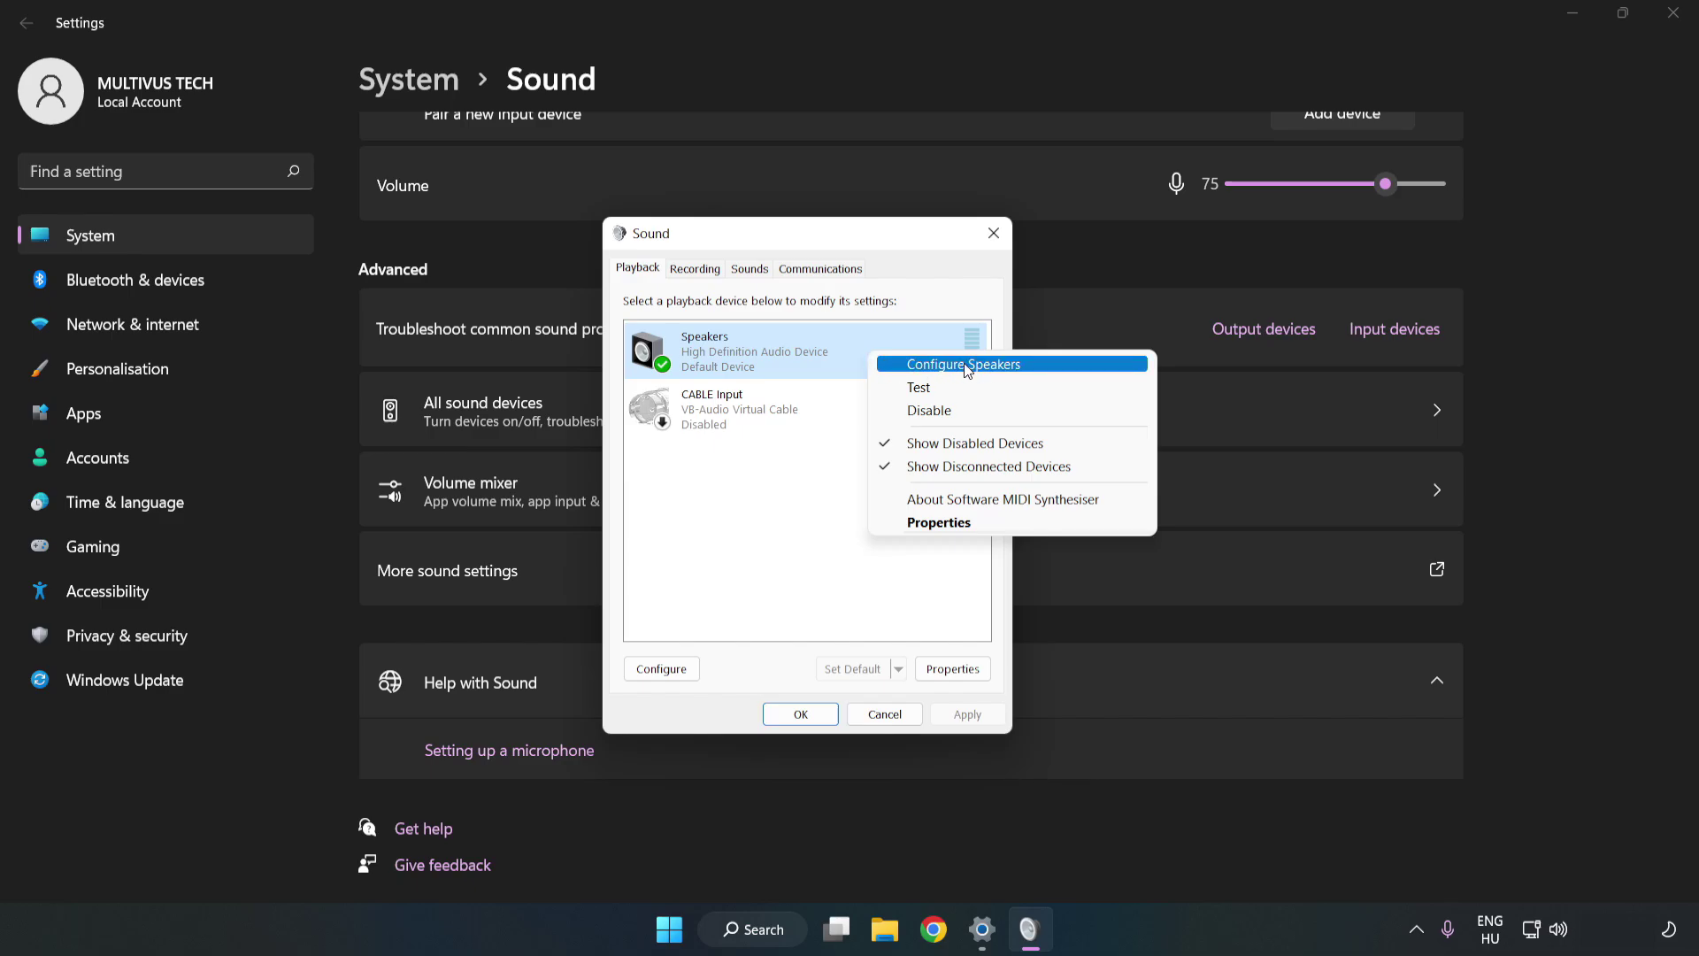
- Run Speaker Setup with 7.1 Surround, keeping all optional and full-range speakers
left_click(965, 364)
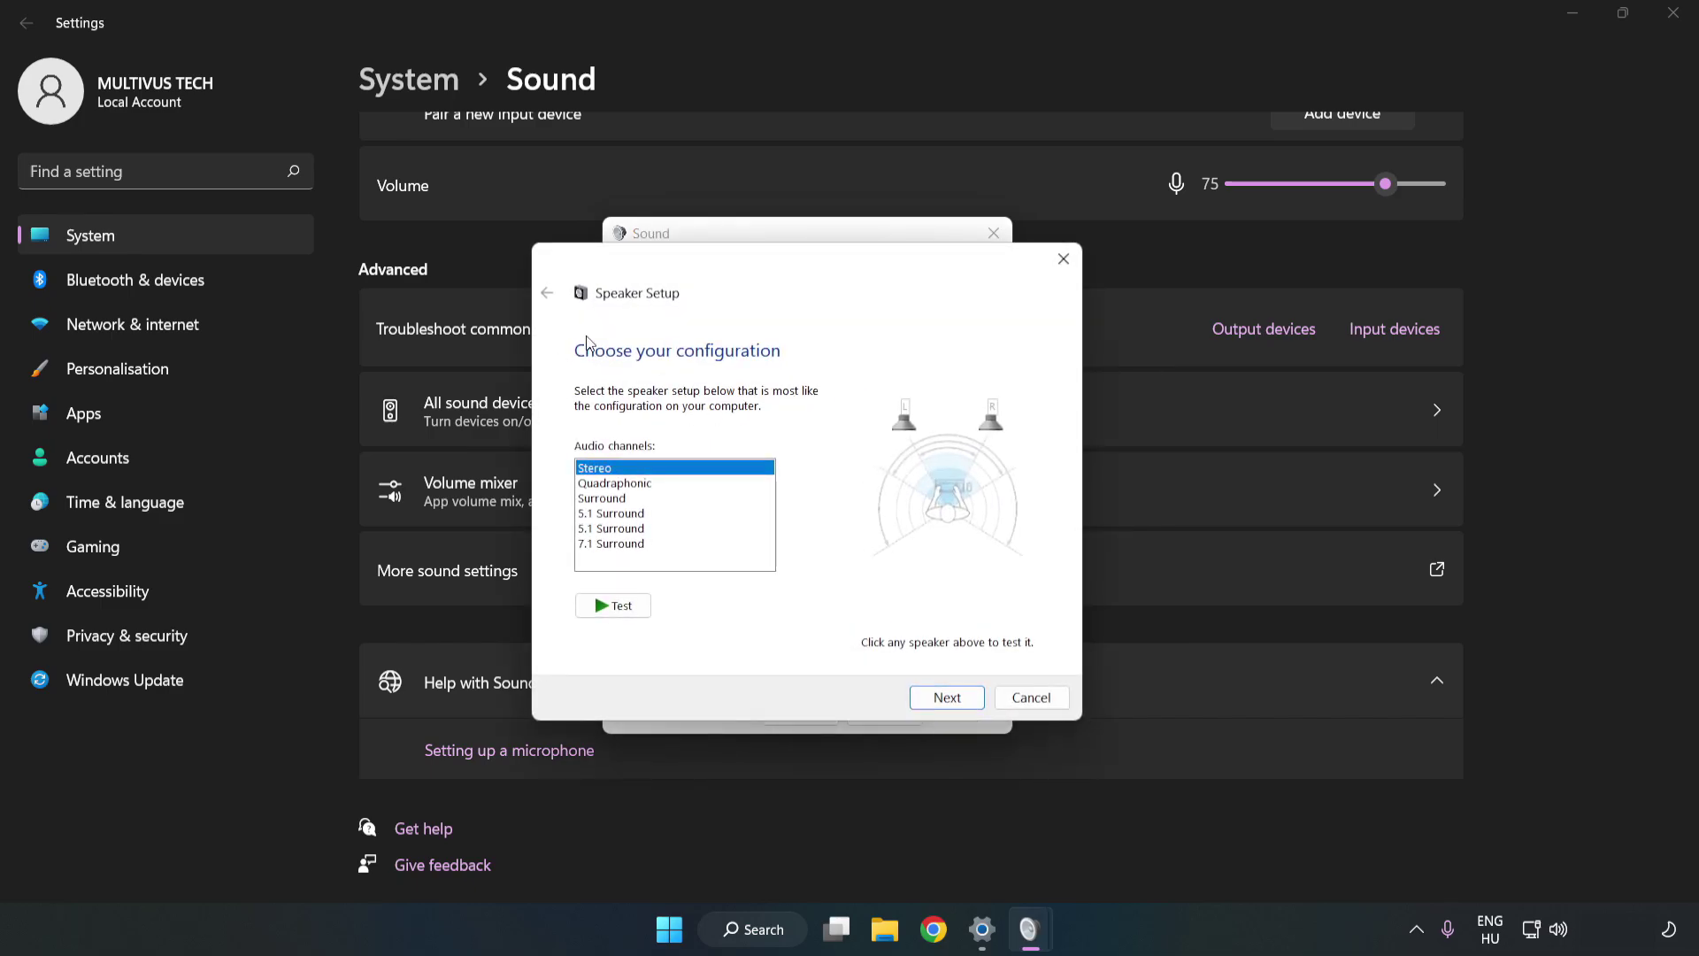
left_click(630, 495)
left_click(626, 546)
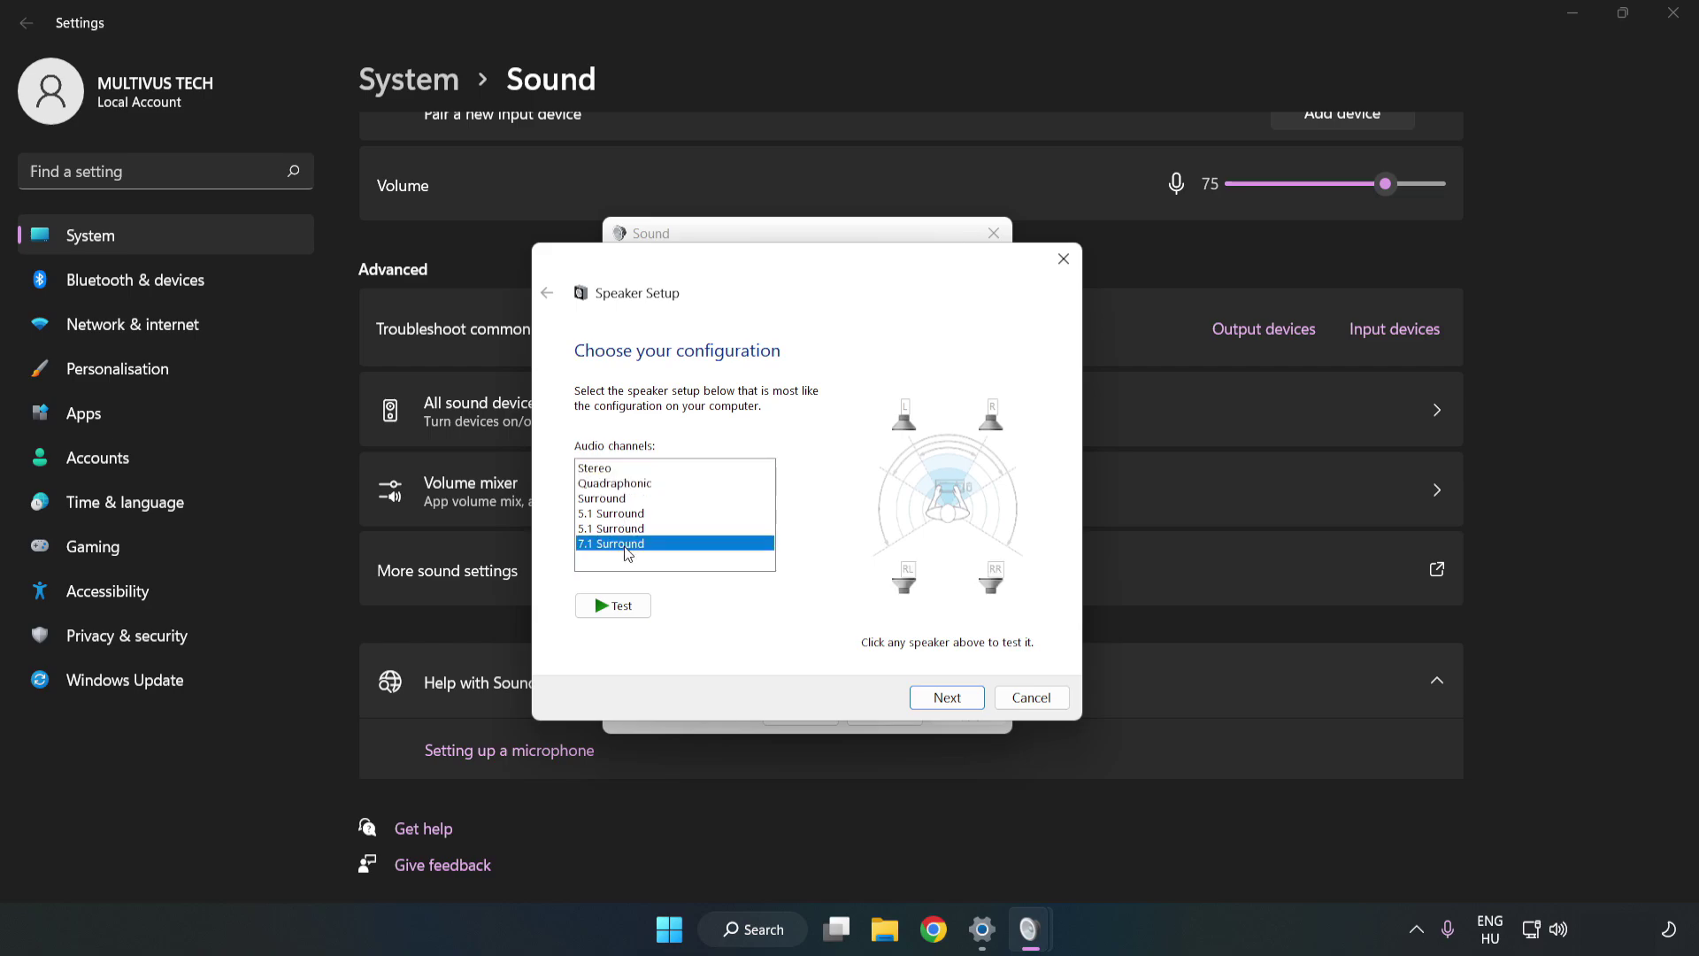
left_click(947, 698)
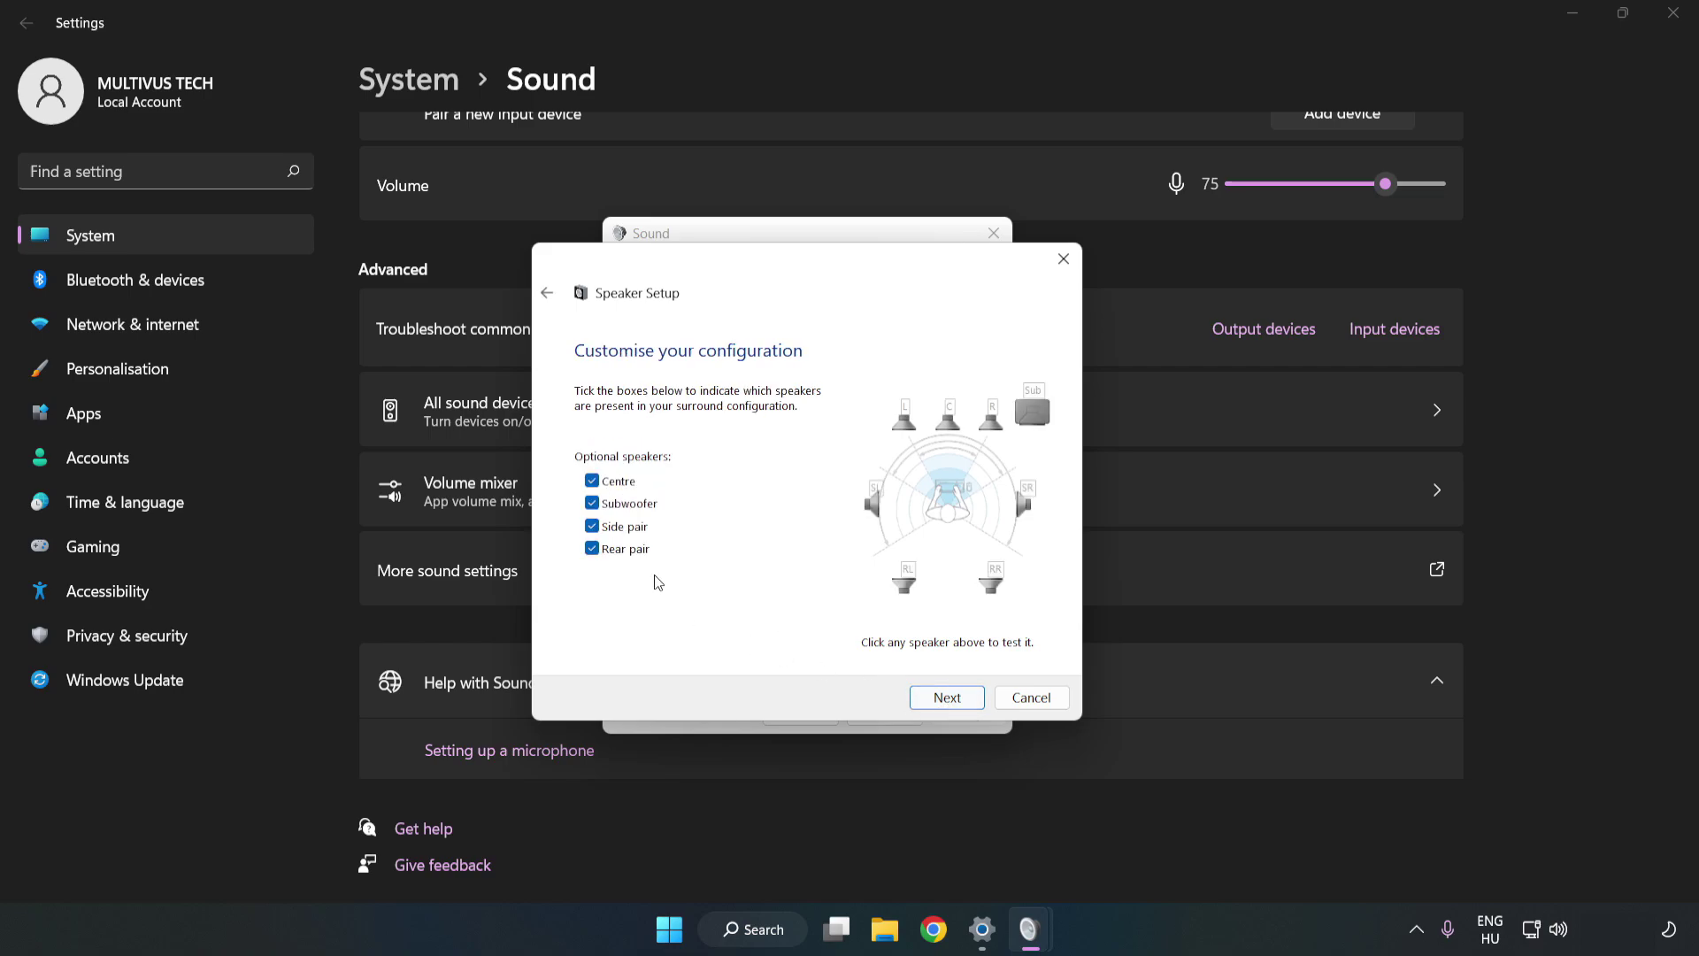
left_click(940, 697)
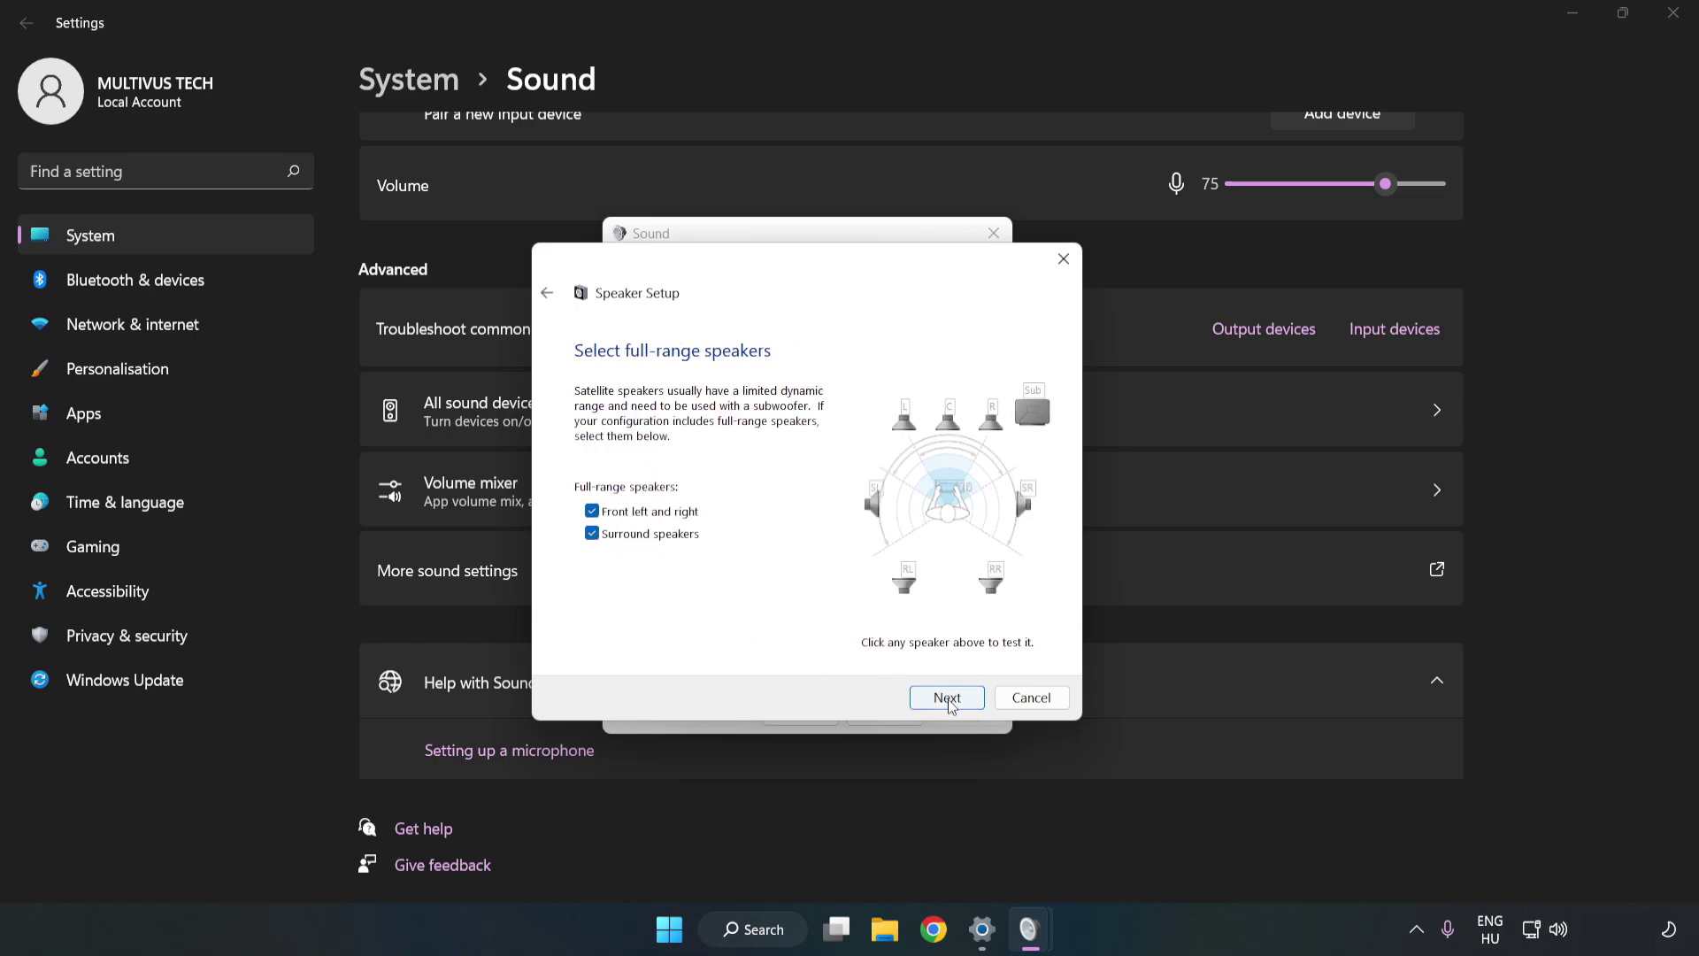
left_click(951, 703)
left_click(951, 702)
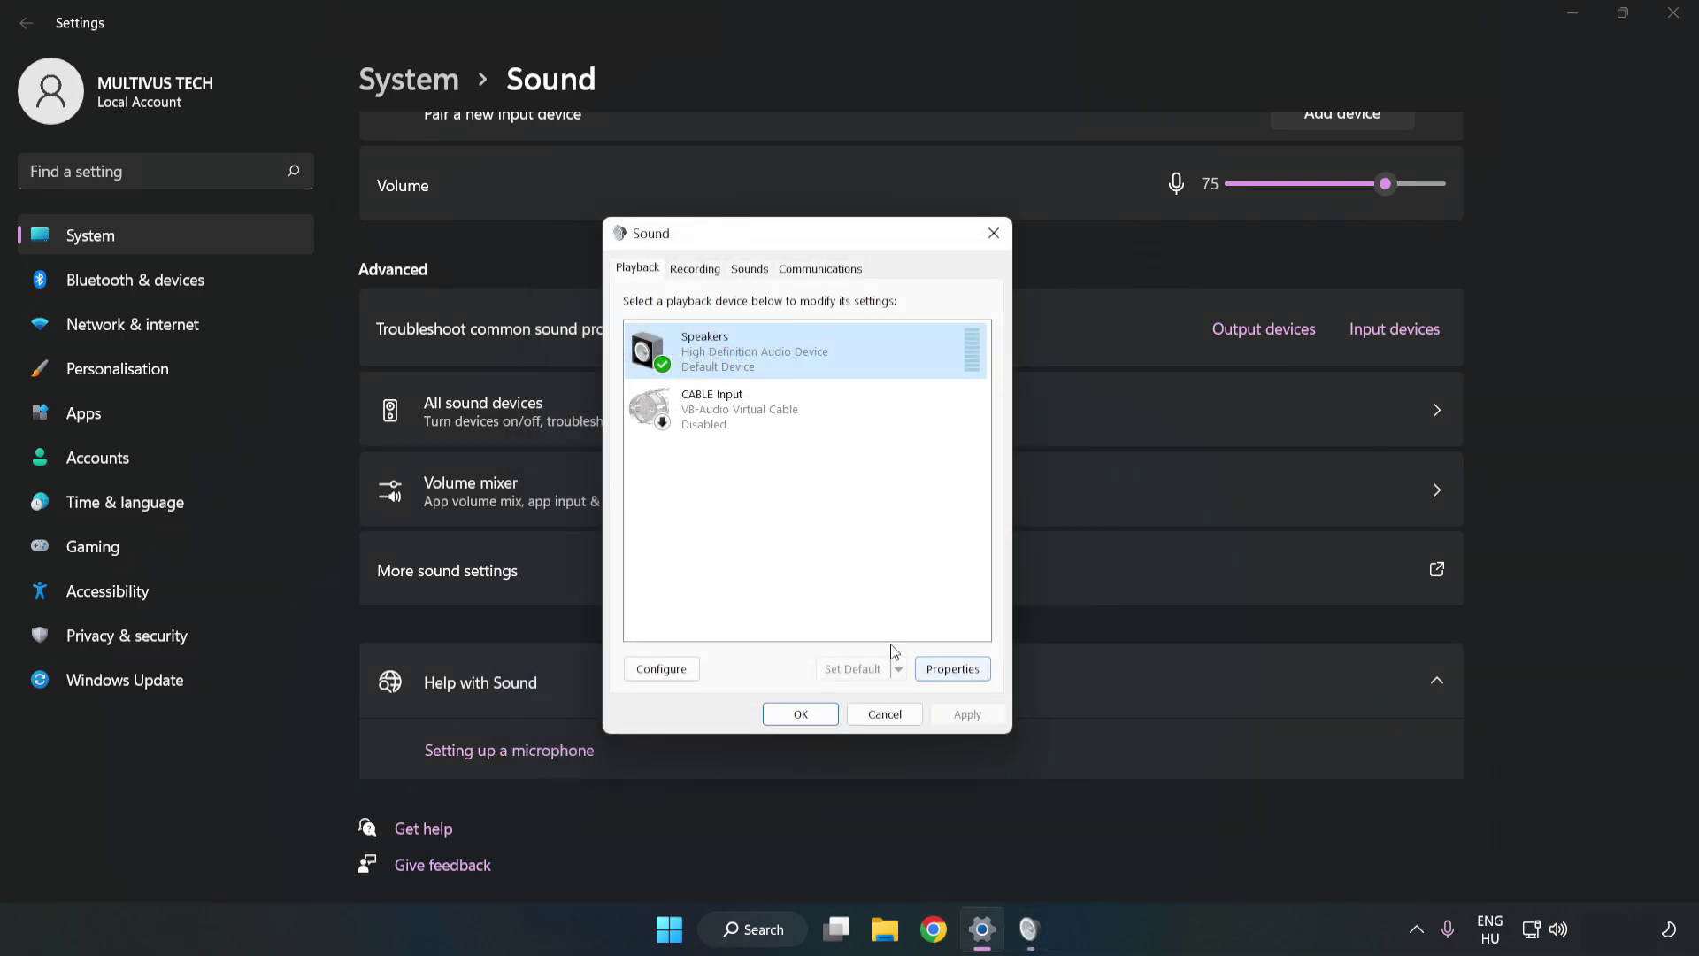
- Turn off all sound enhancements in the Speakers Properties dialog
left_click(966, 680)
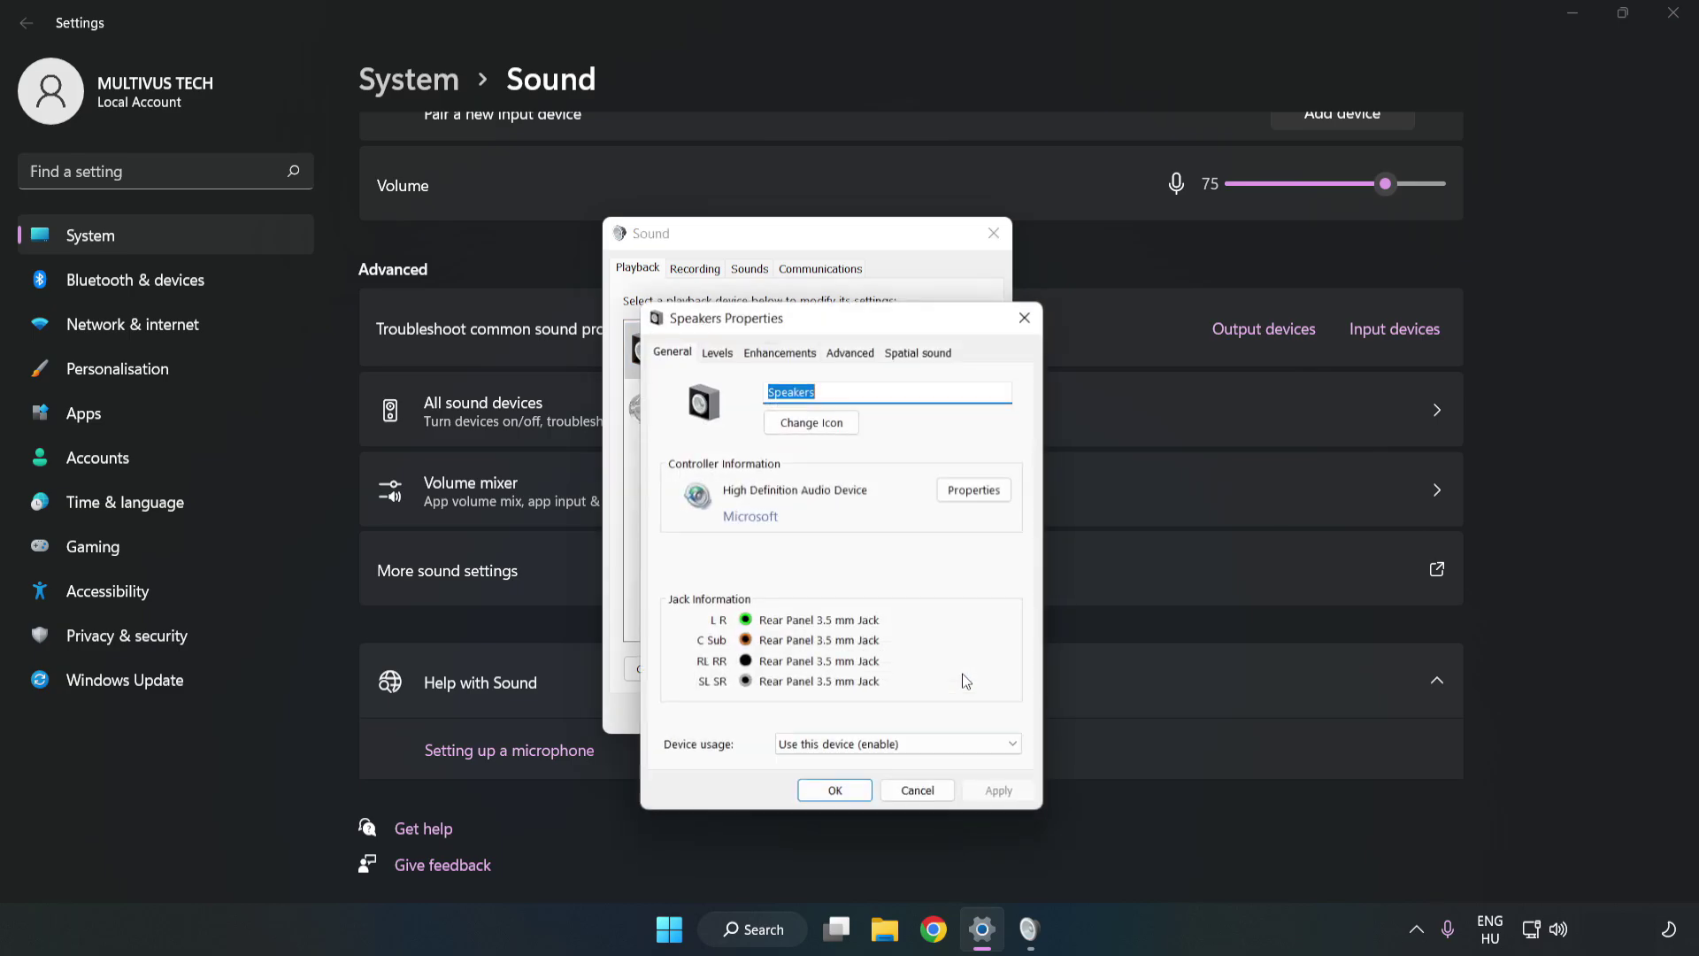
left_click_drag(851, 337, 807, 248)
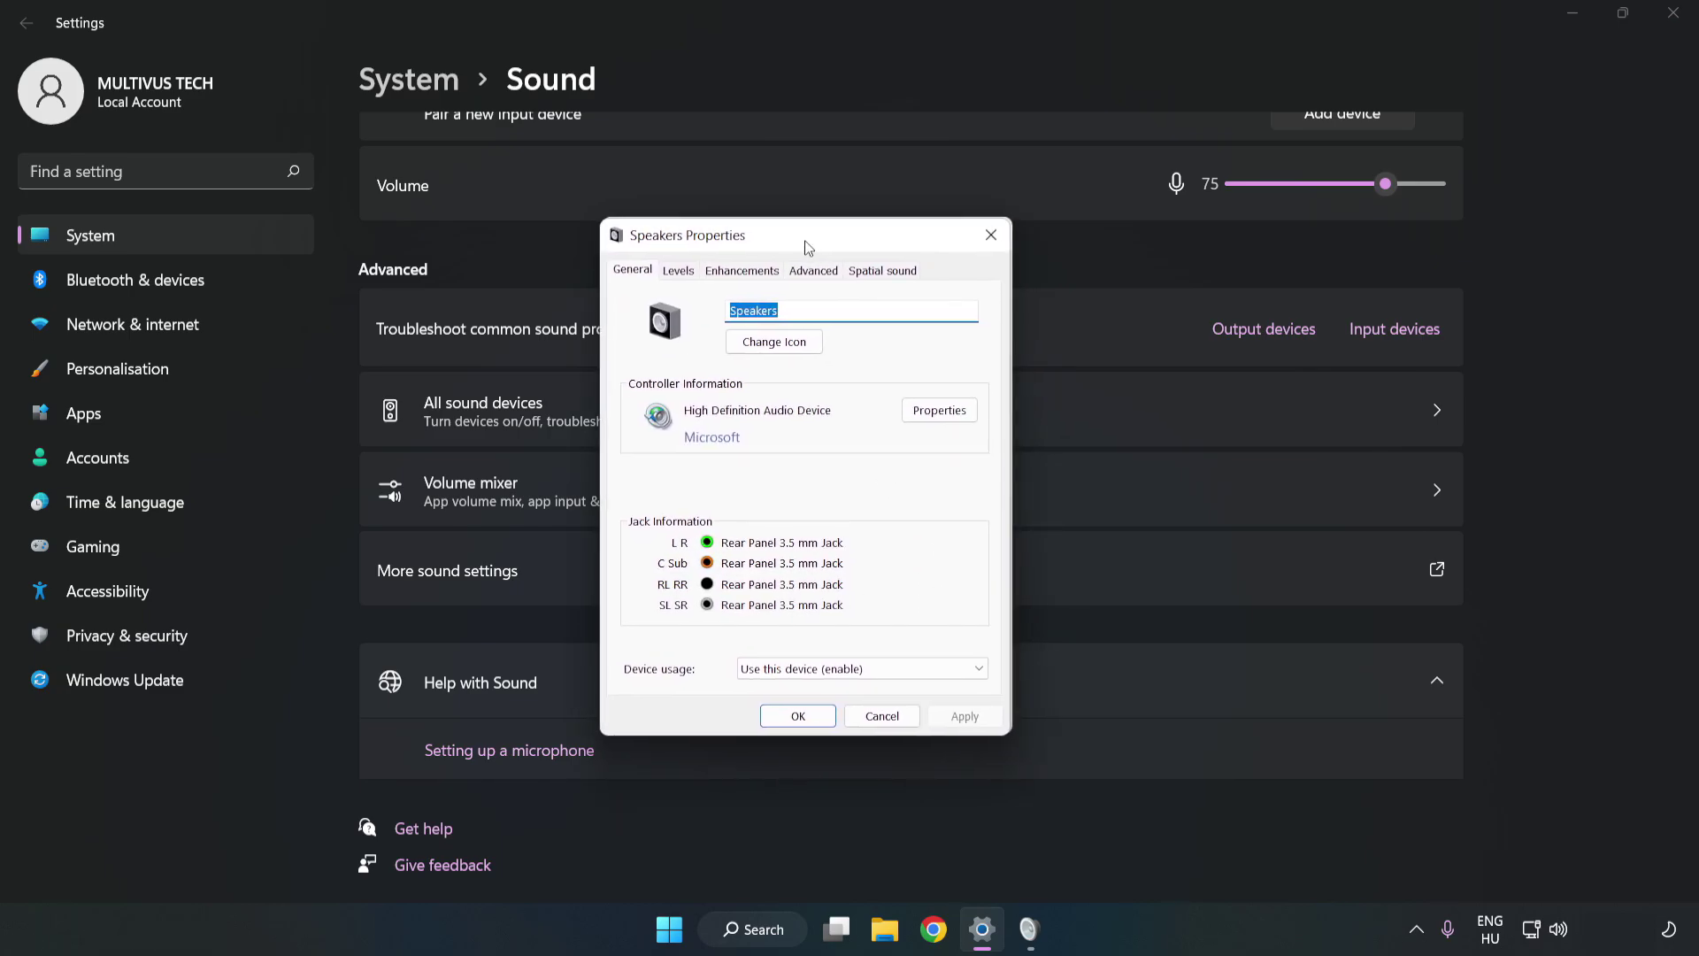
left_click(741, 272)
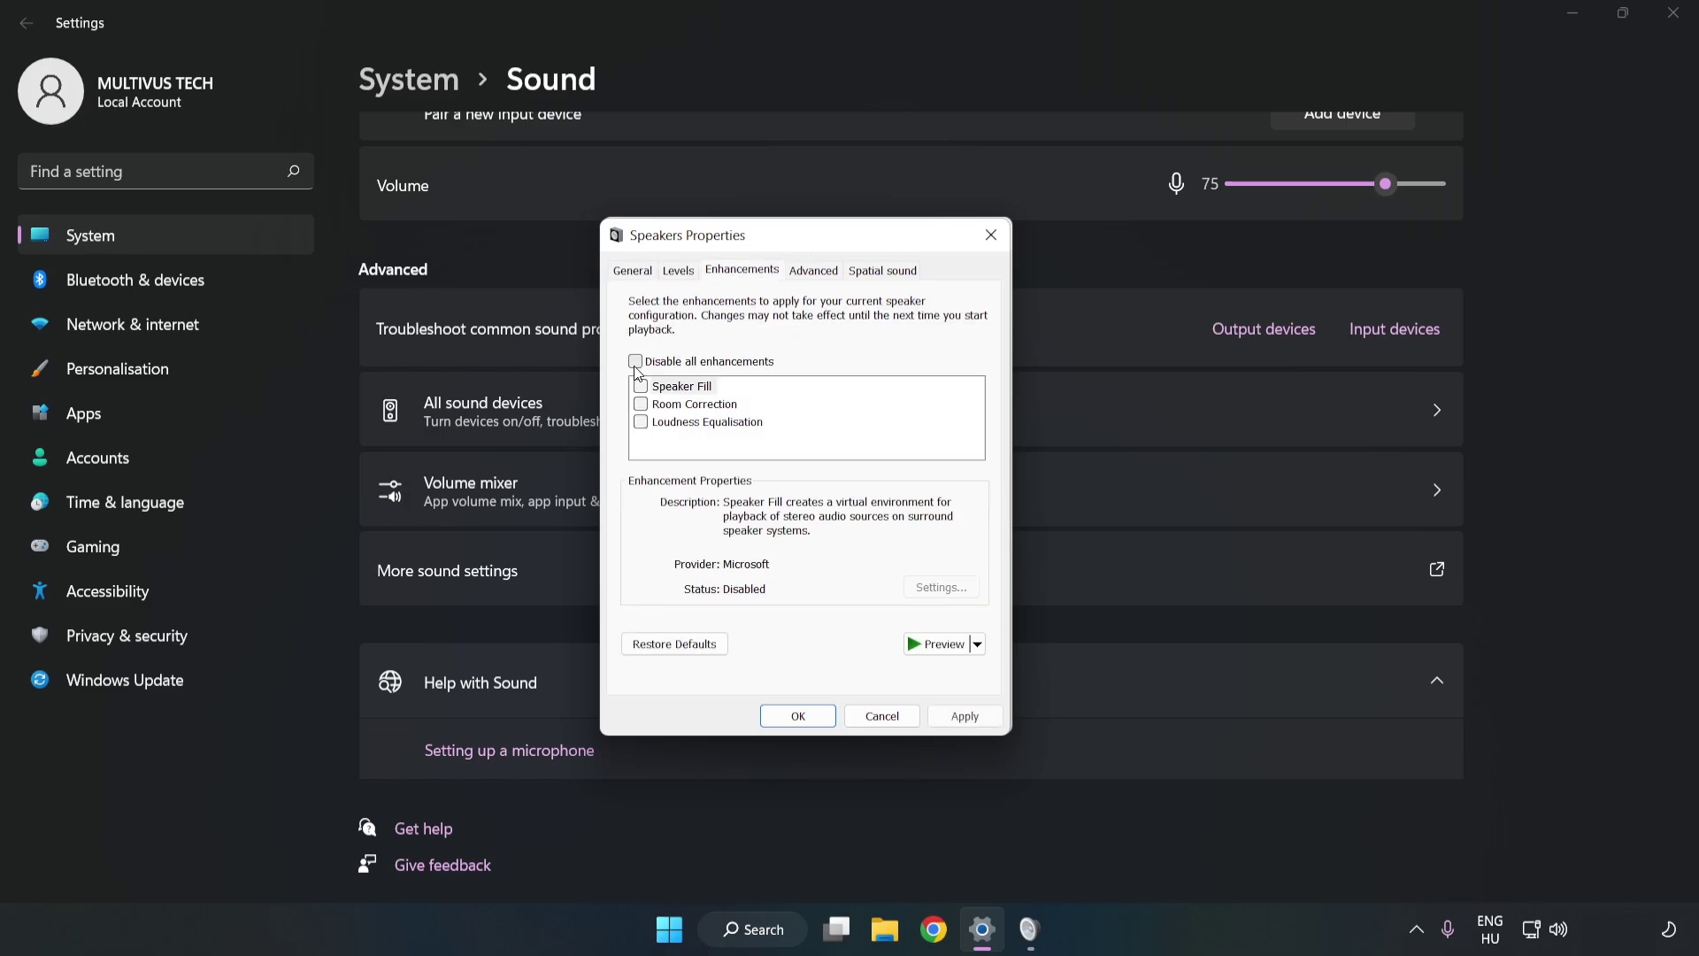
left_click(637, 363)
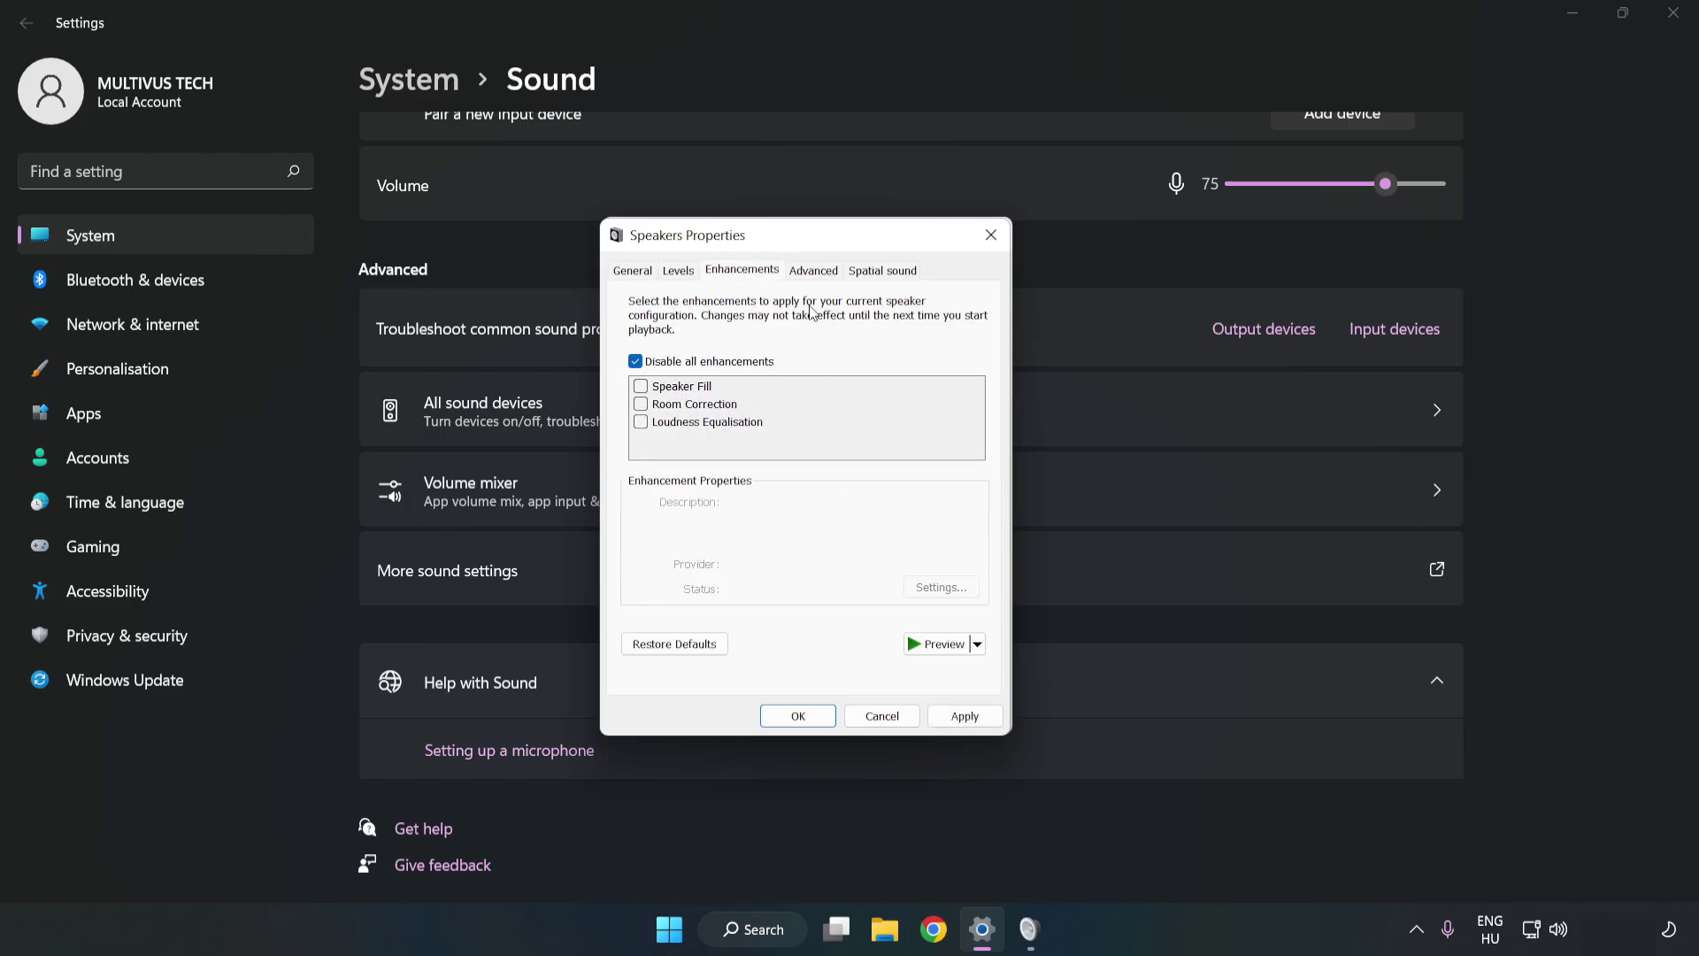
- Apply 16 bit, 48000 Hz (DVD Quality) as default format and close the sound dialogs
left_click(813, 272)
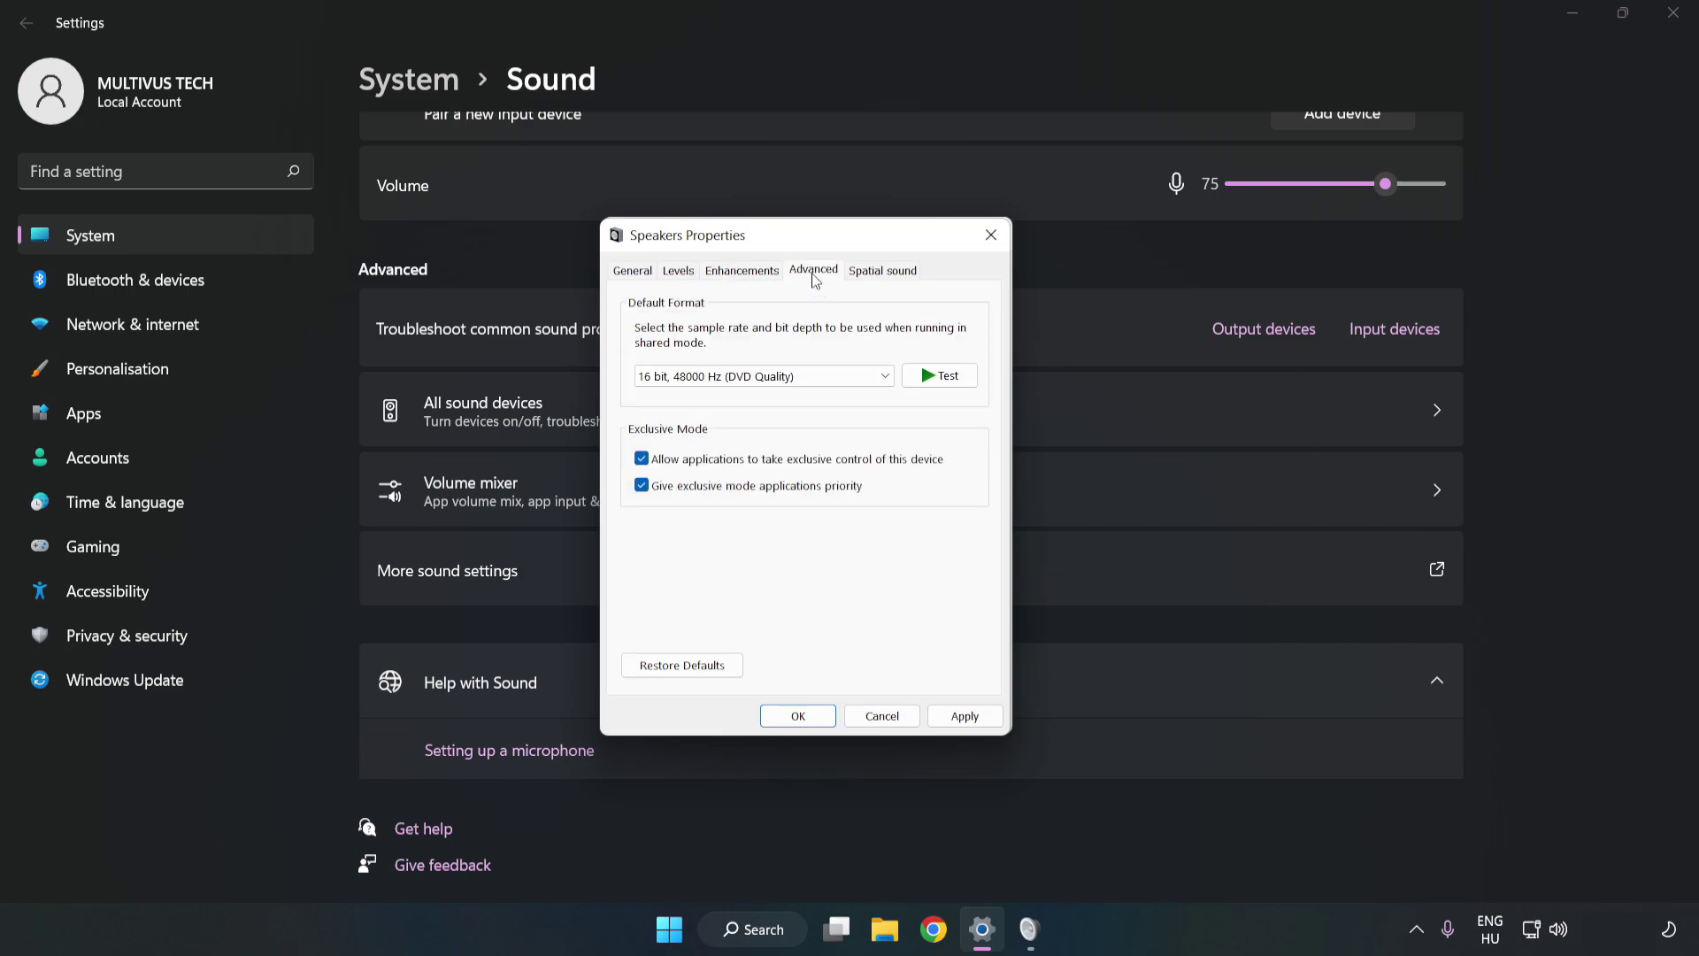
left_click(815, 375)
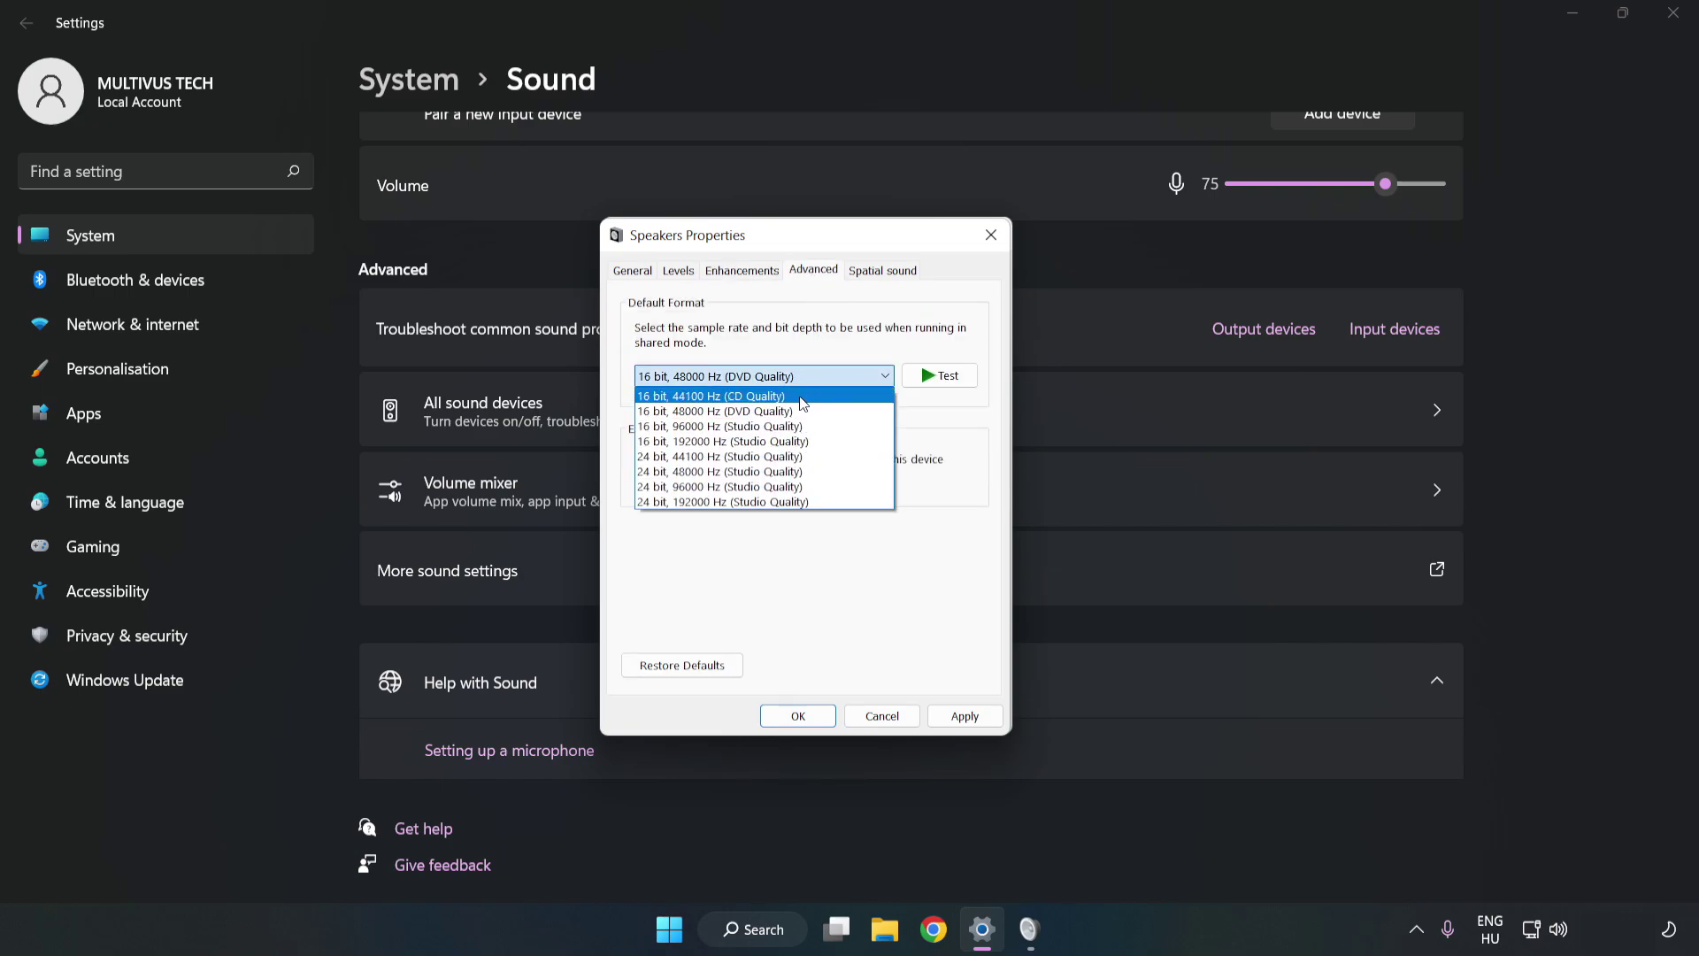
left_click(789, 408)
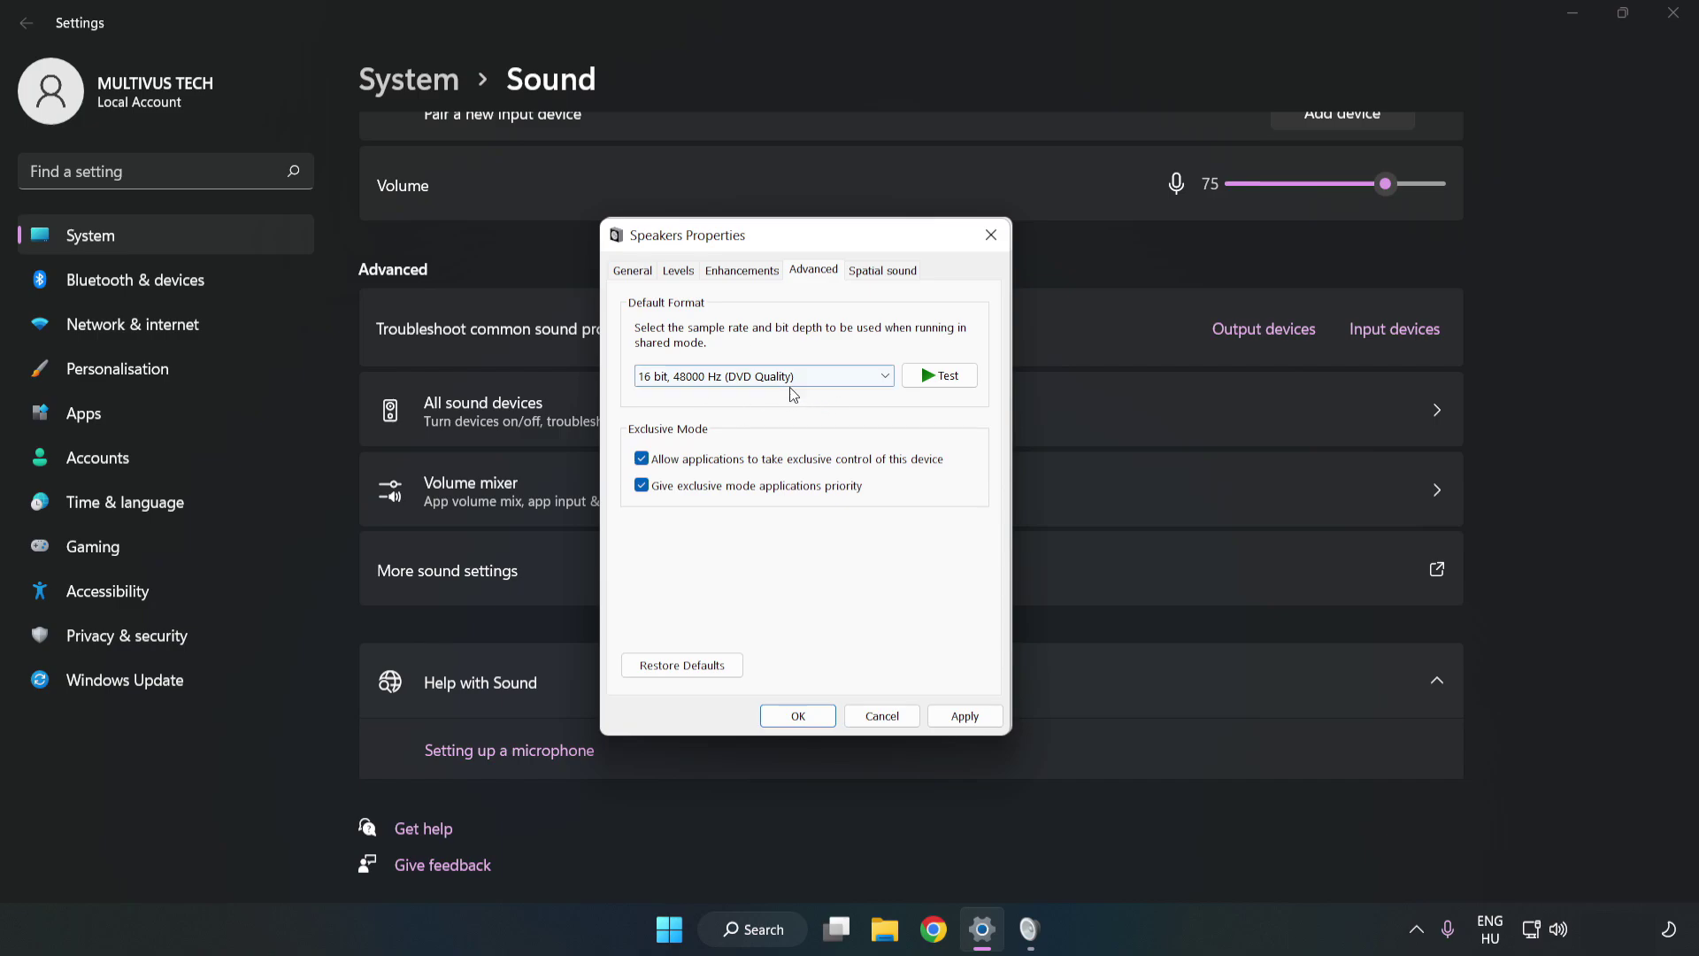
left_click(966, 717)
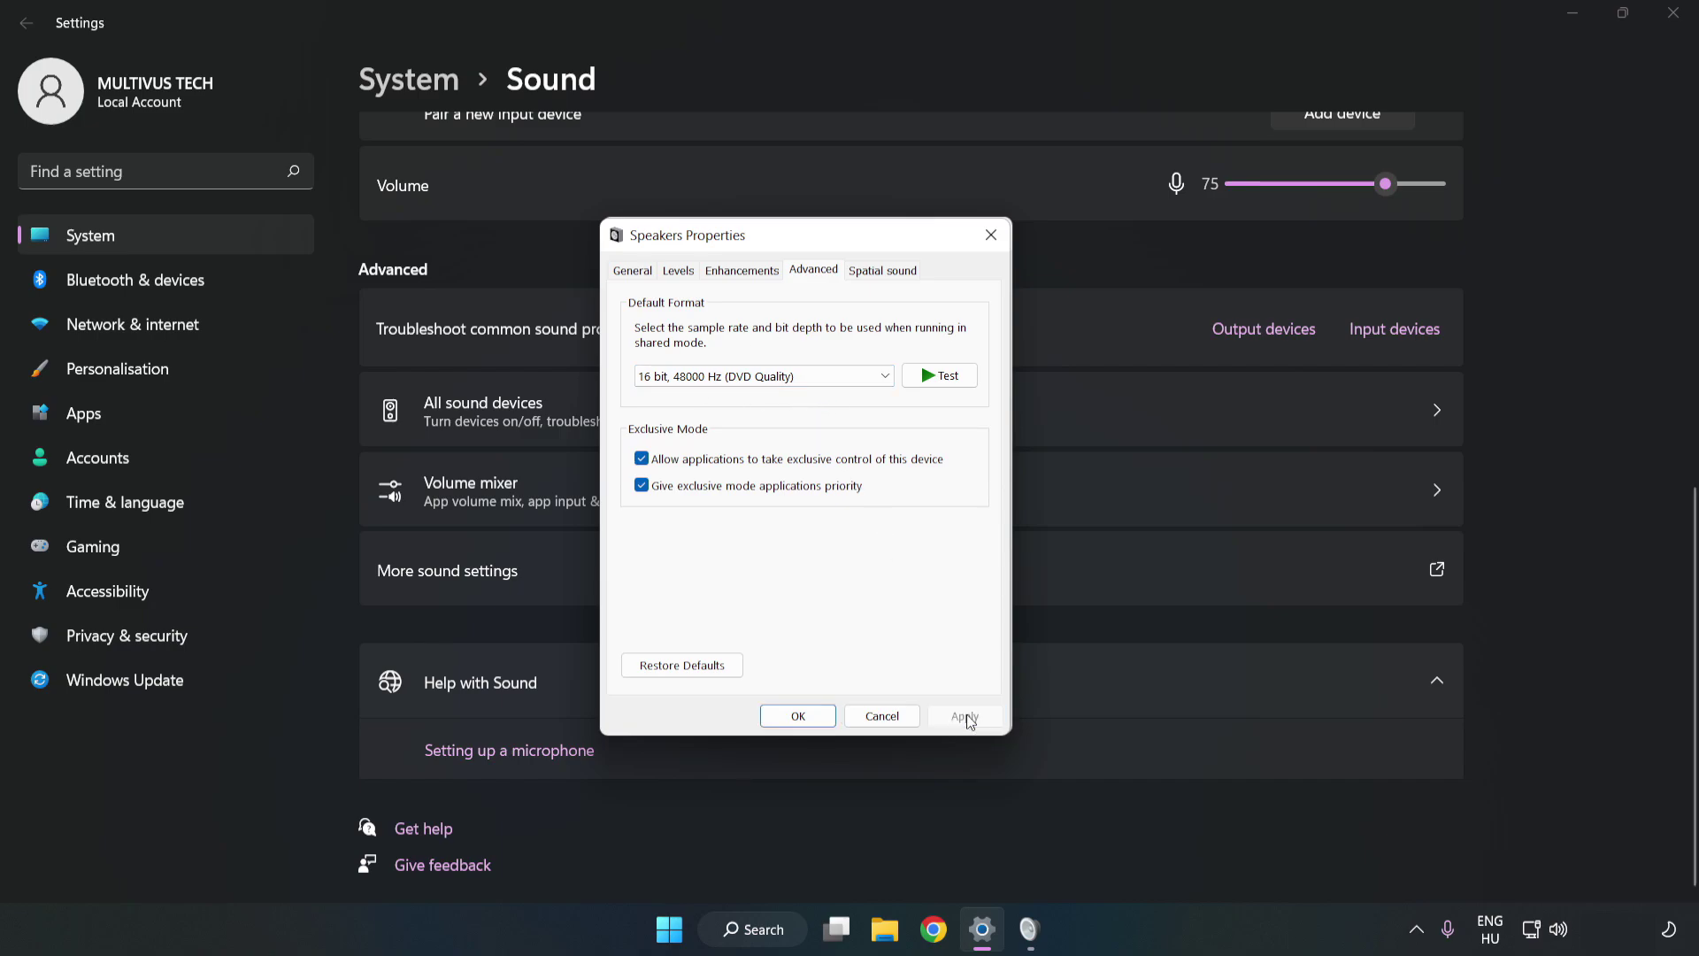
left_click(798, 716)
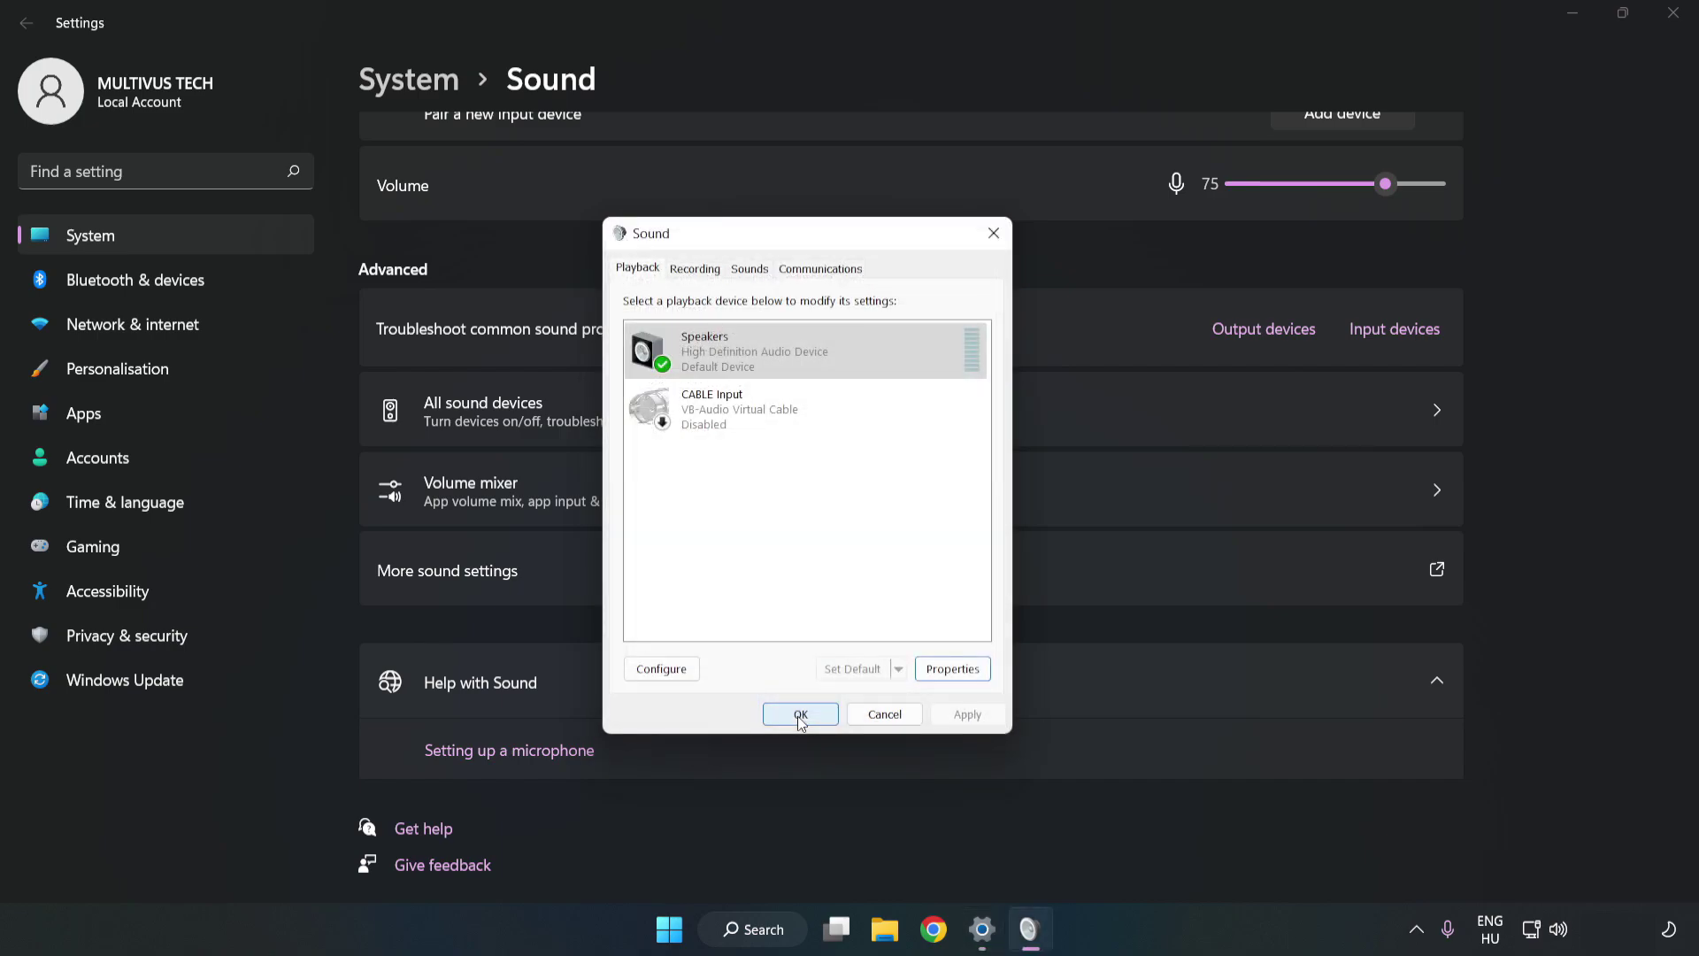
left_click(797, 712)
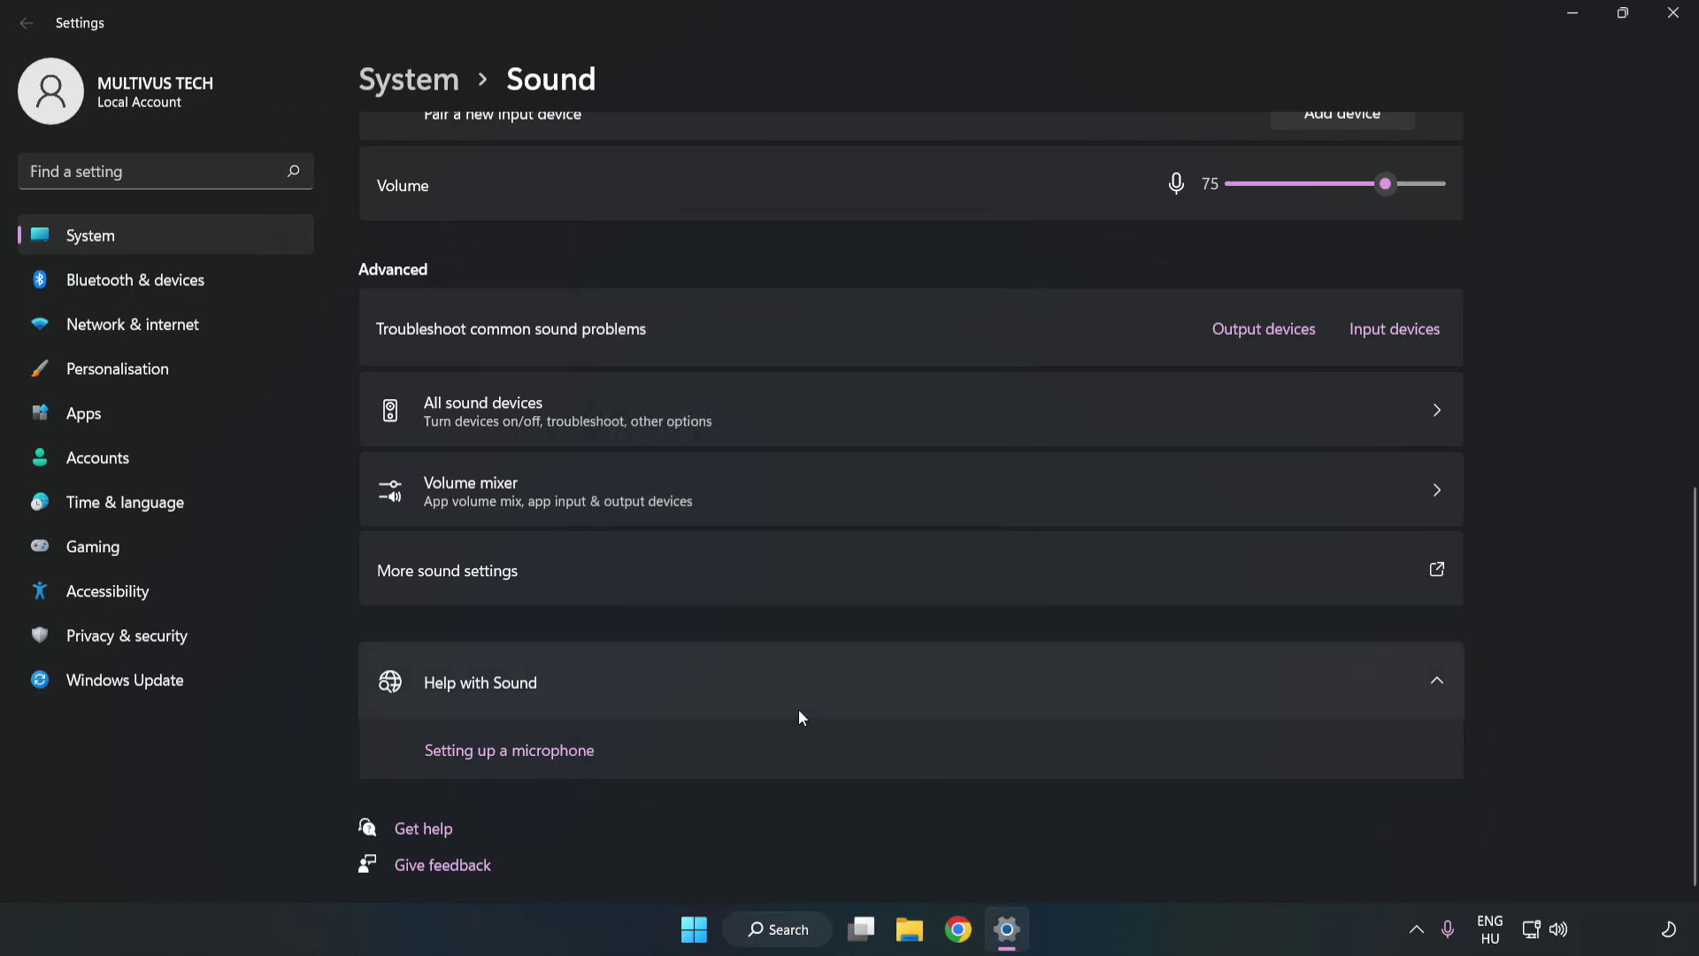
- Close Settings and bring up the Start menu's power options
left_click(1660, 22)
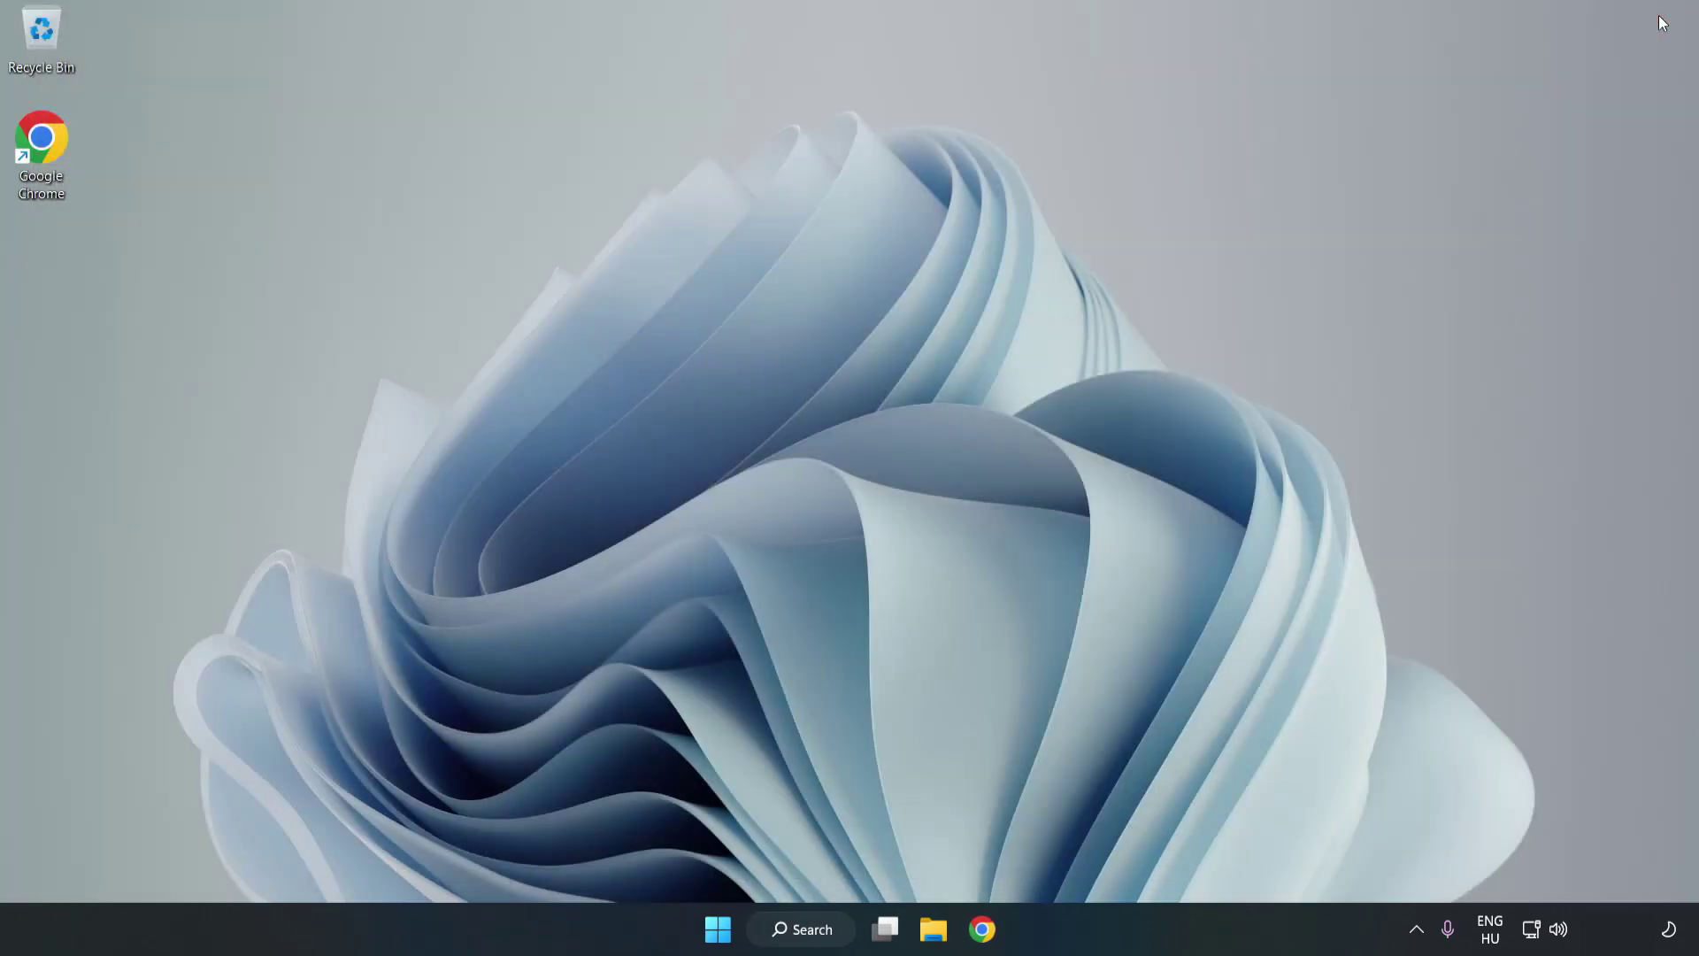
left_click(718, 929)
left_click(1125, 854)
- Search for 'device manager' and open the Device Manager best match
left_click(834, 933)
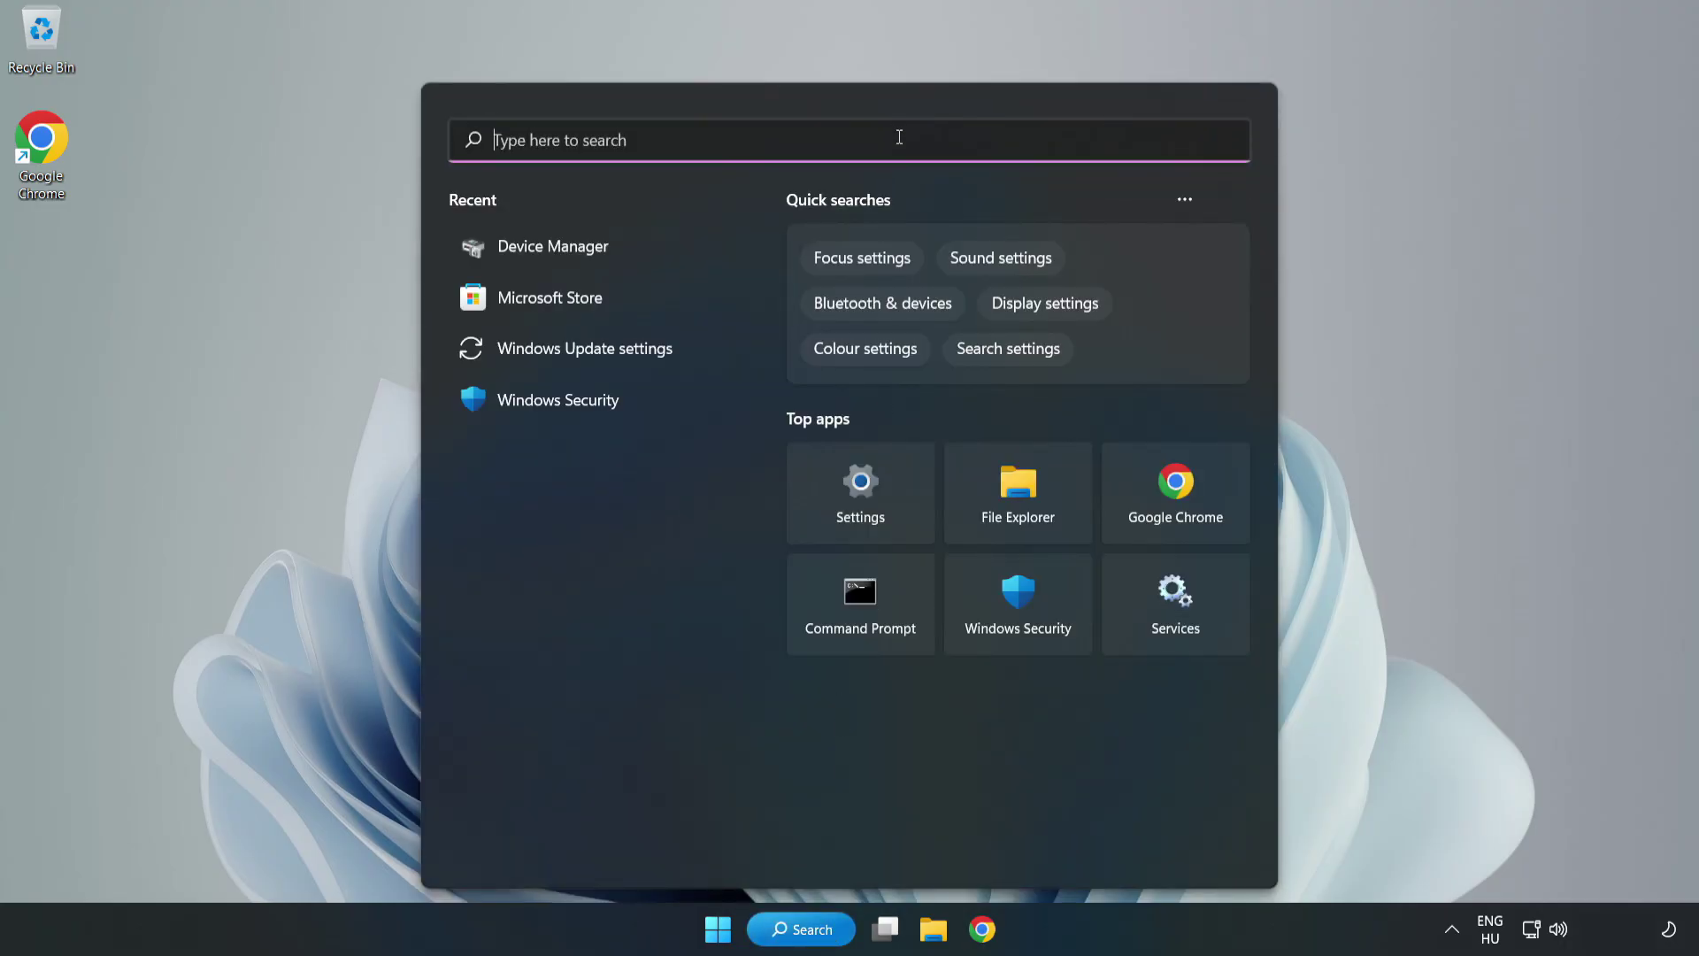
type("device mag")
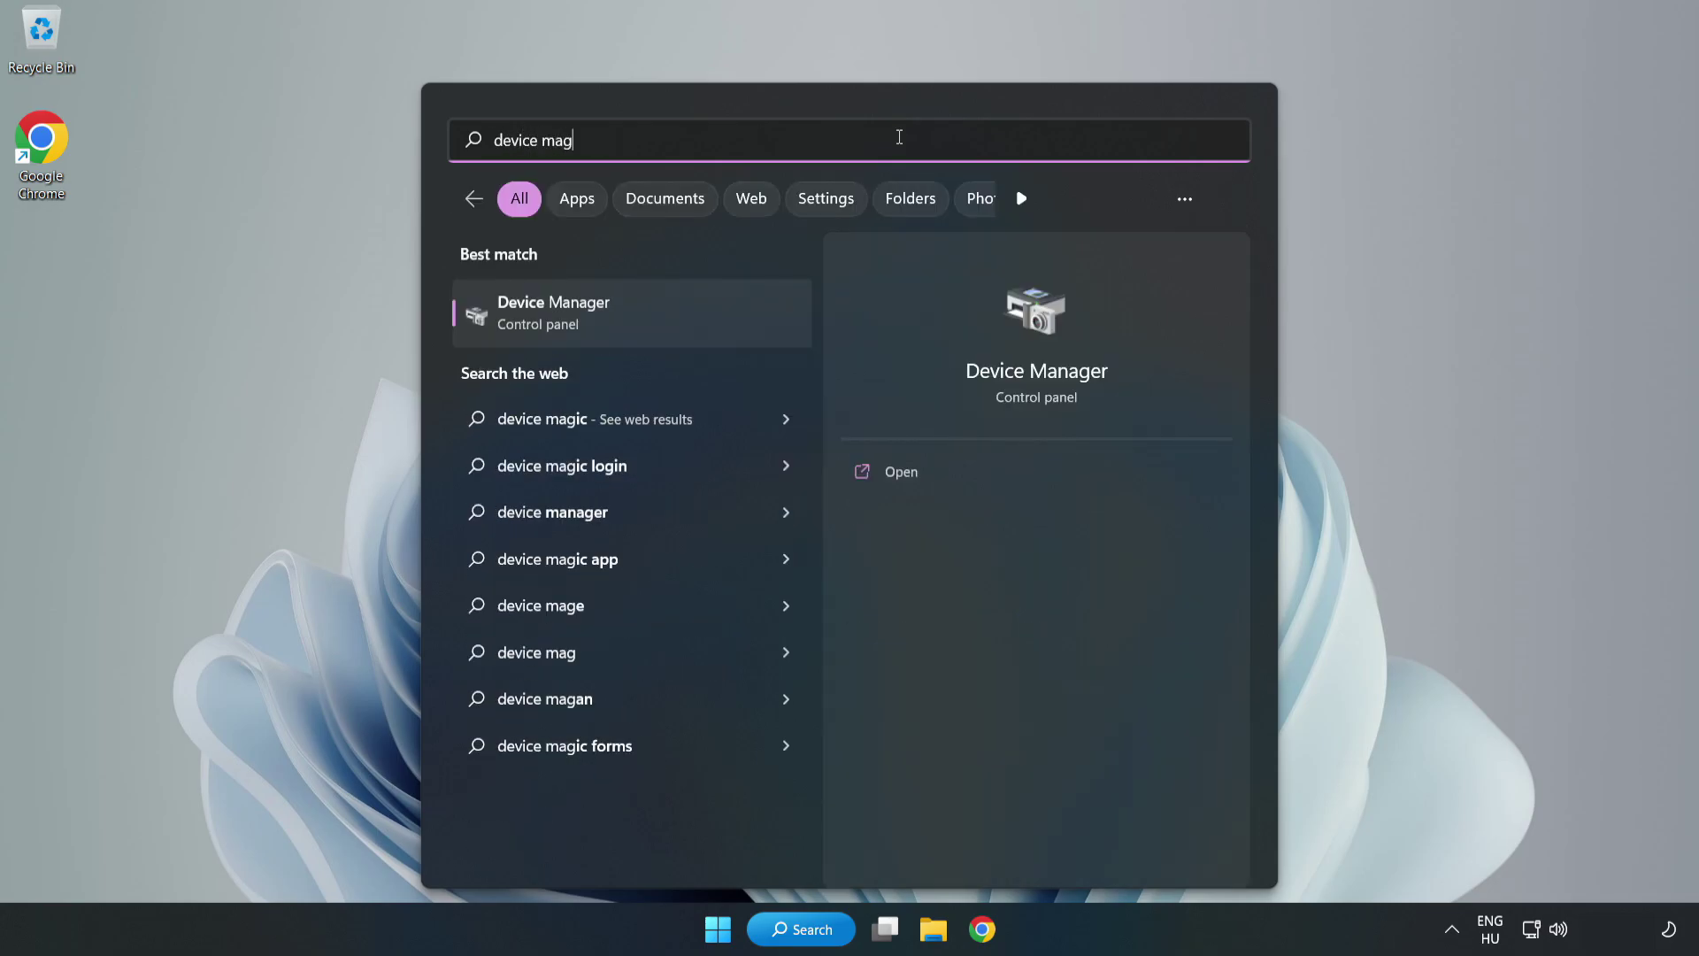
key("BackSpace")
type("nager")
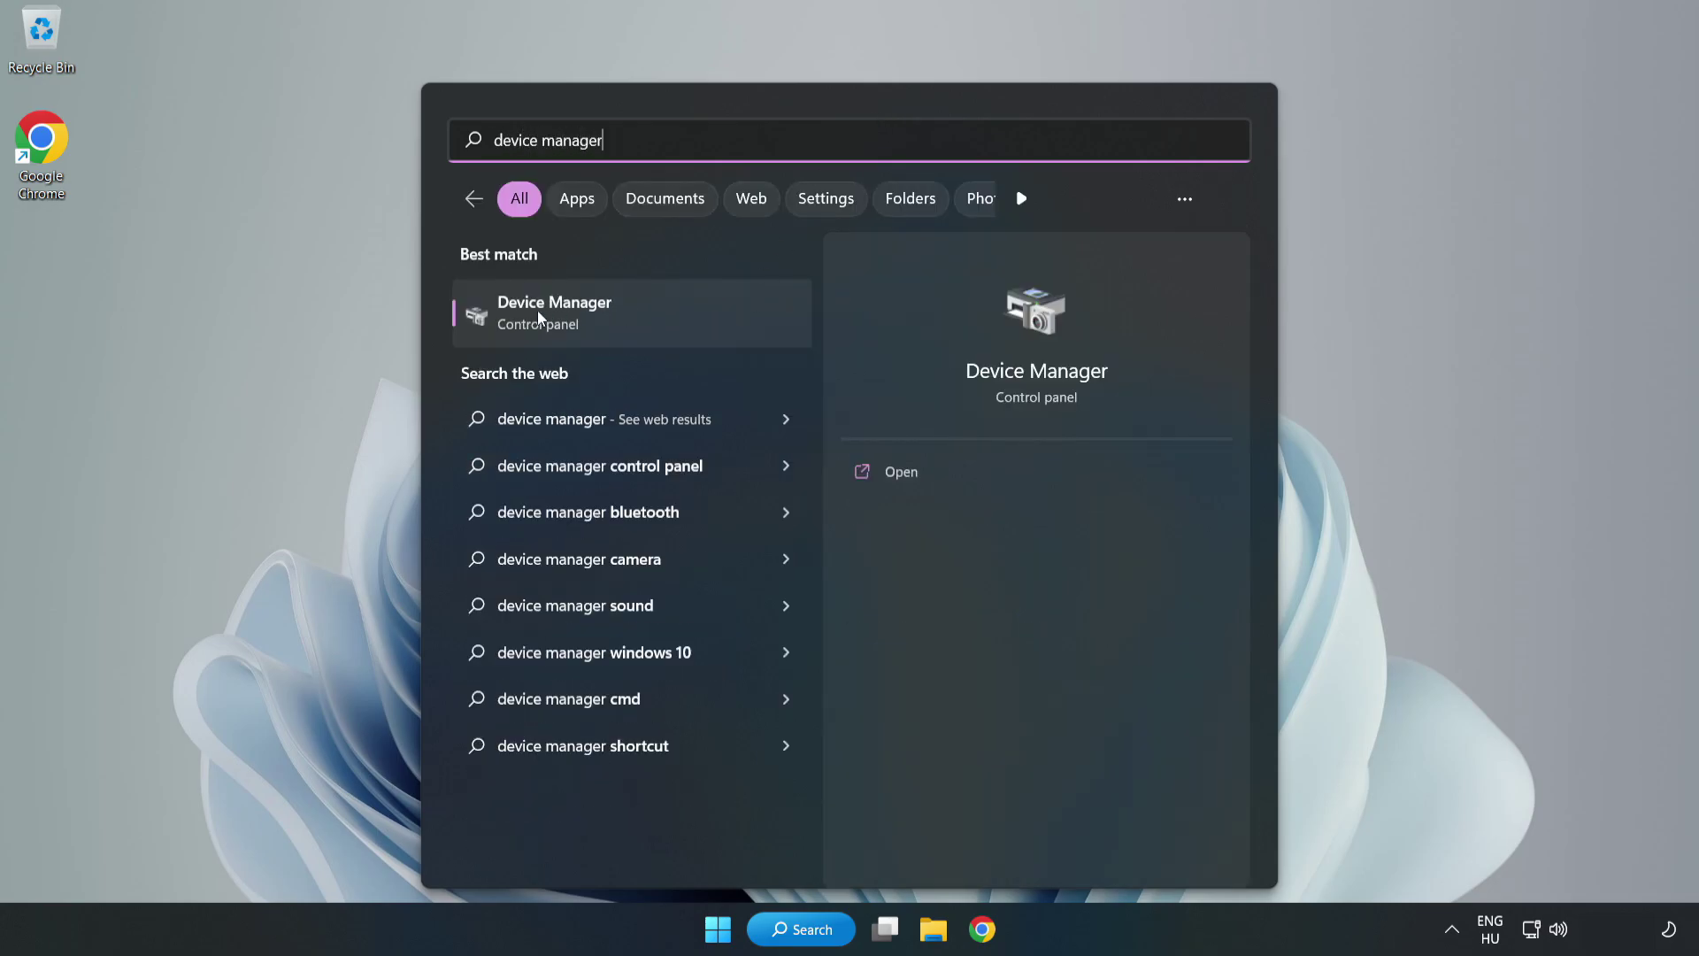
left_click(659, 320)
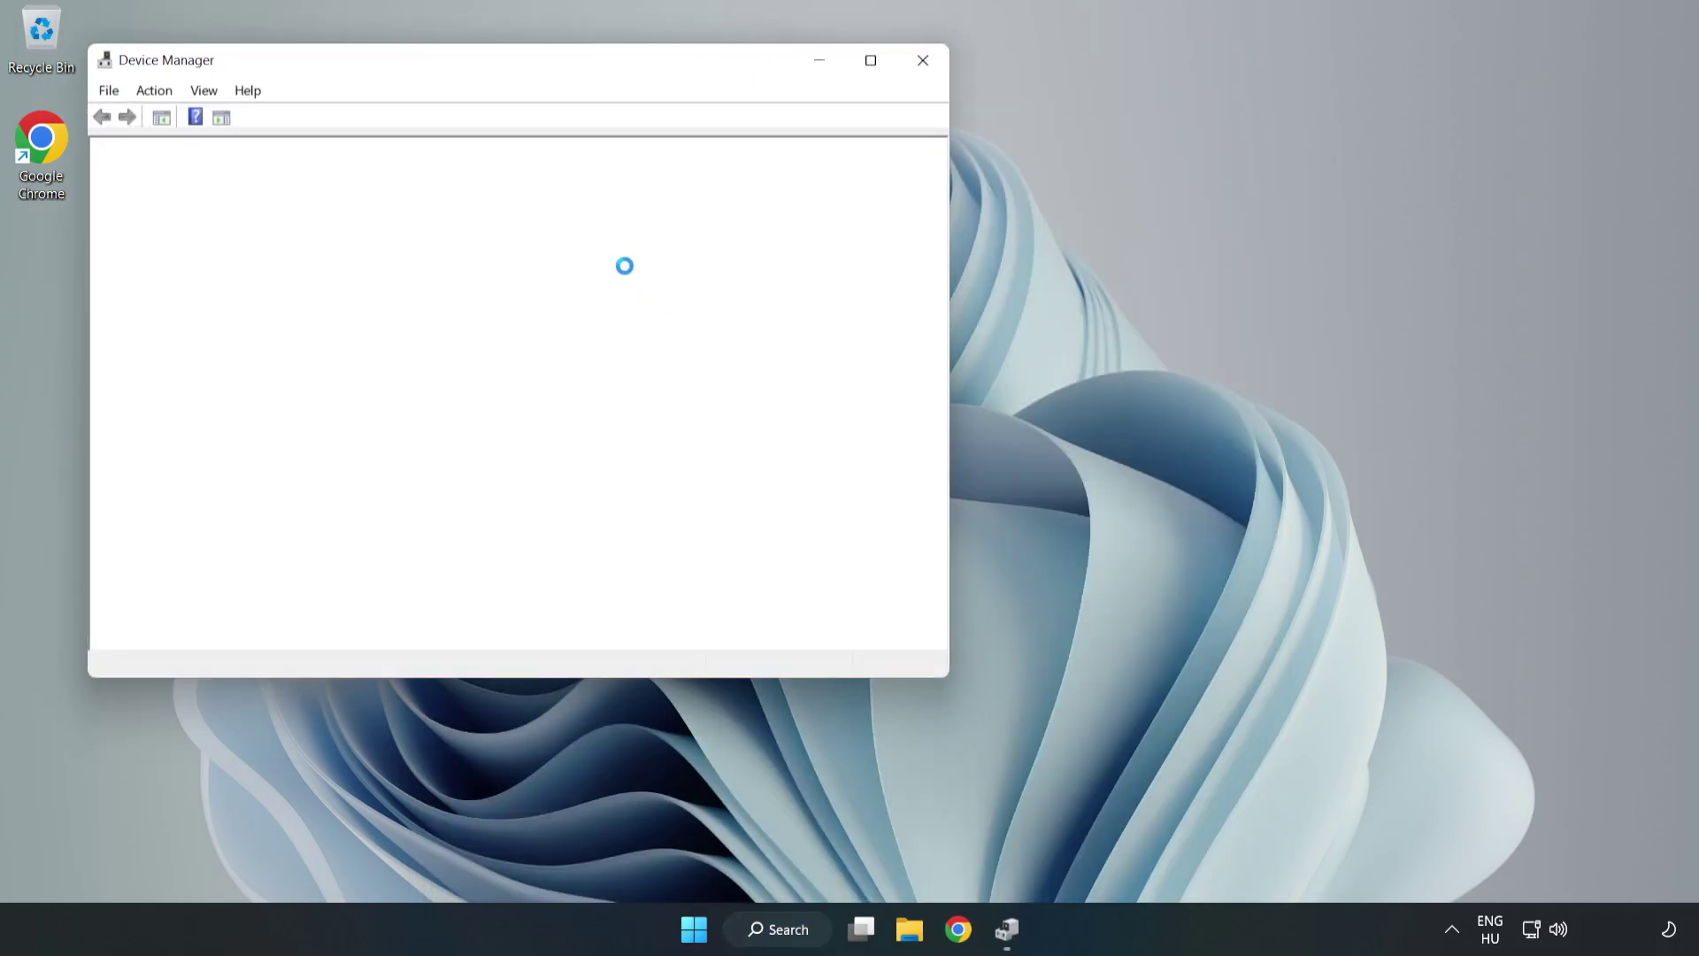
- Under Sound, video and game controllers, choose Update driver for High Definition Audio Device
left_click_drag(474, 76, 786, 148)
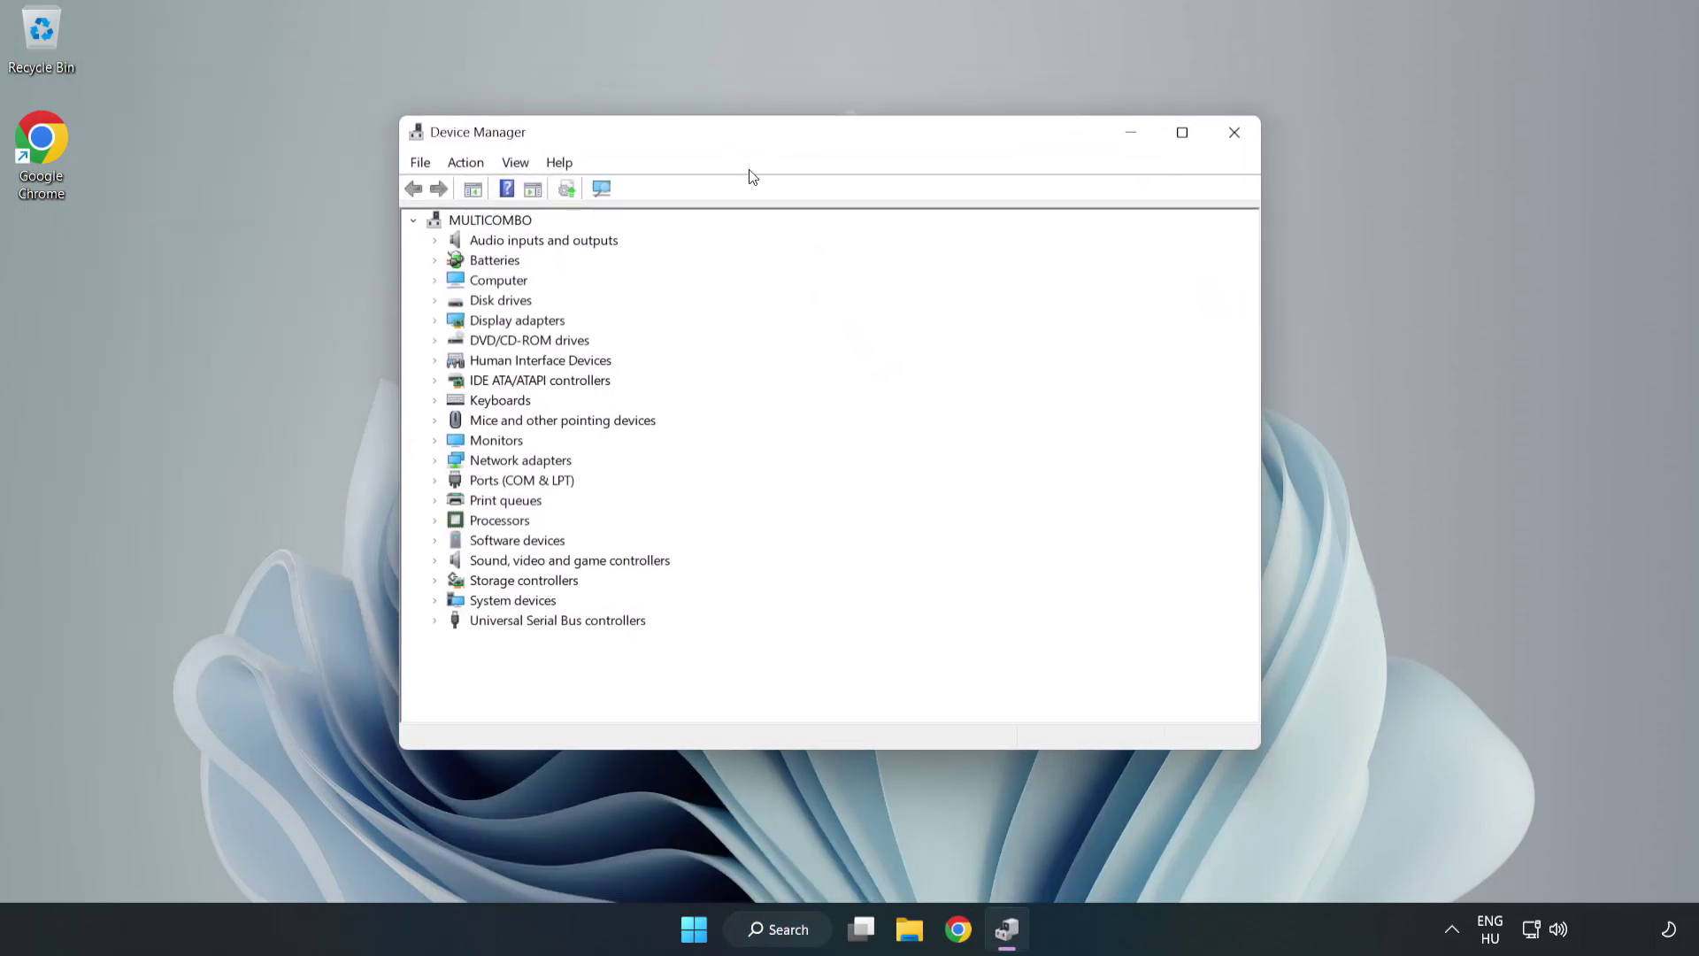
left_click(482, 566)
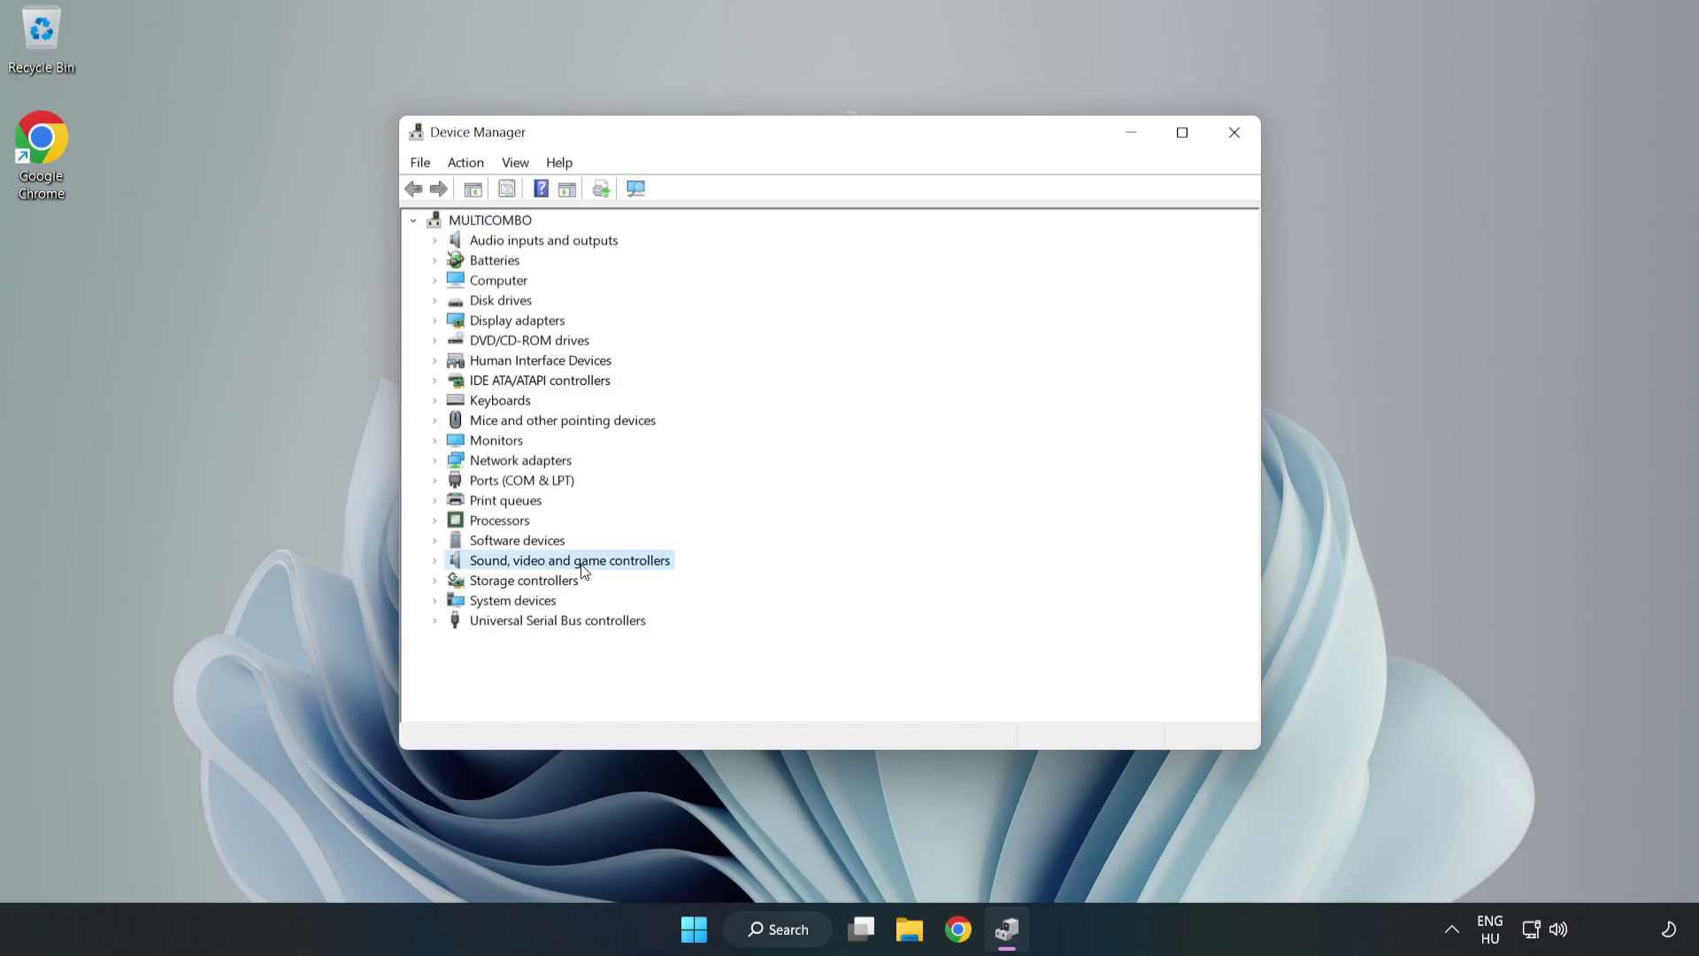
left_click(436, 563)
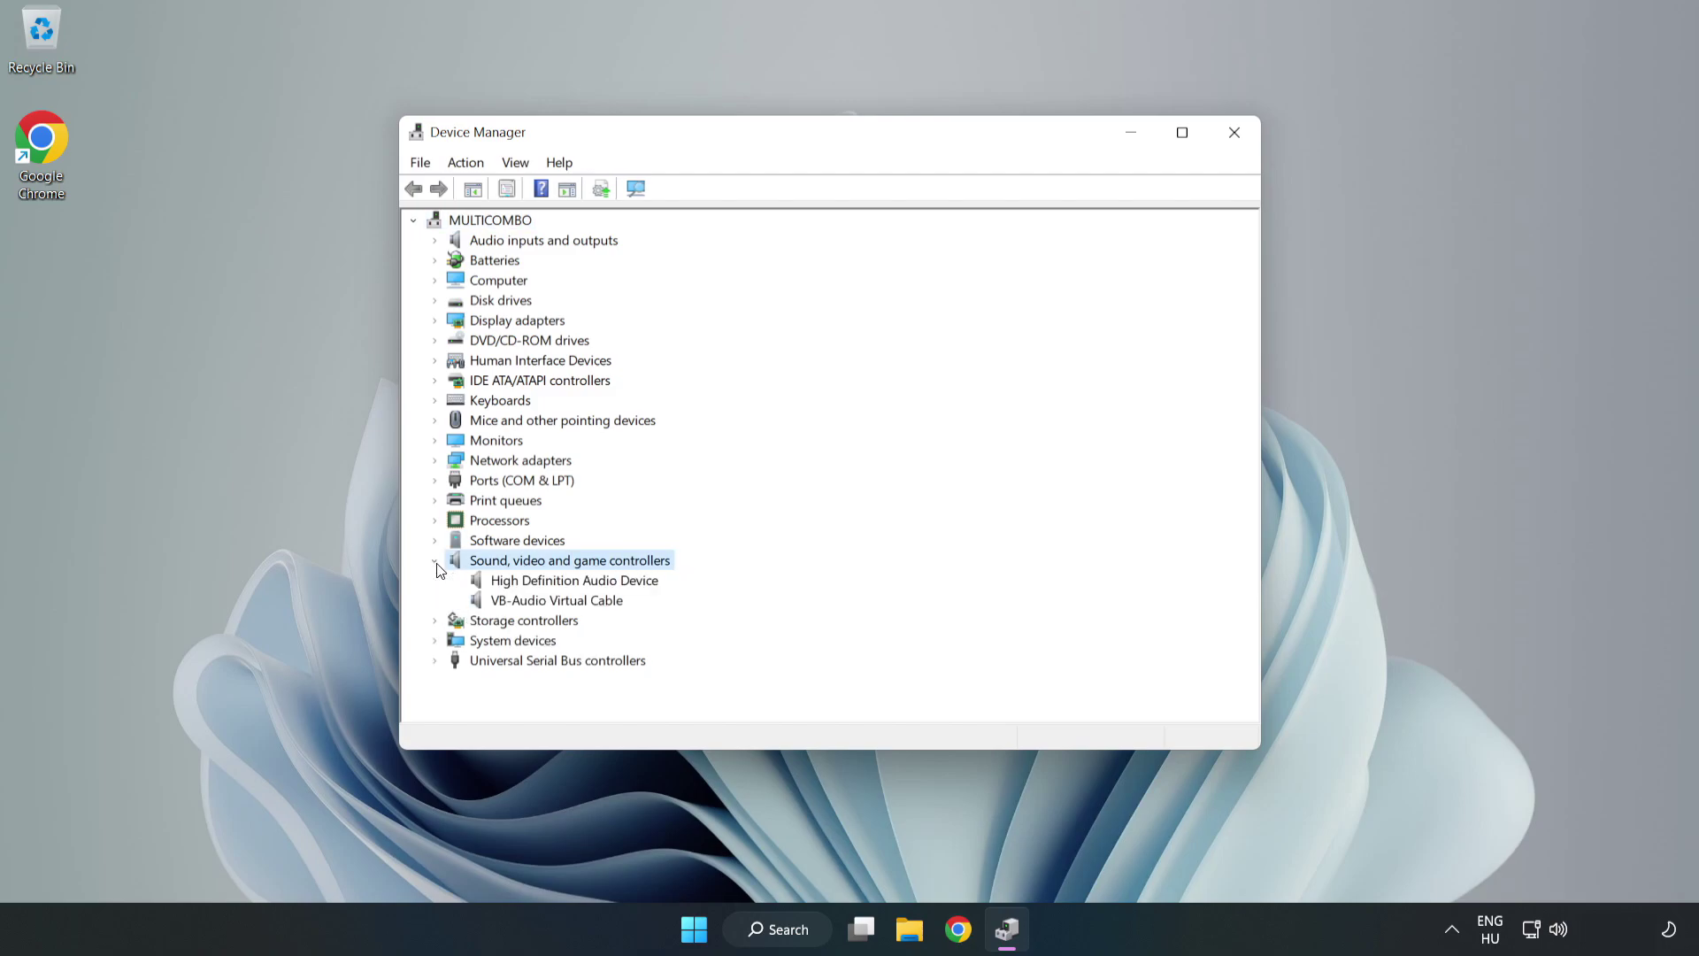
left_click(520, 581)
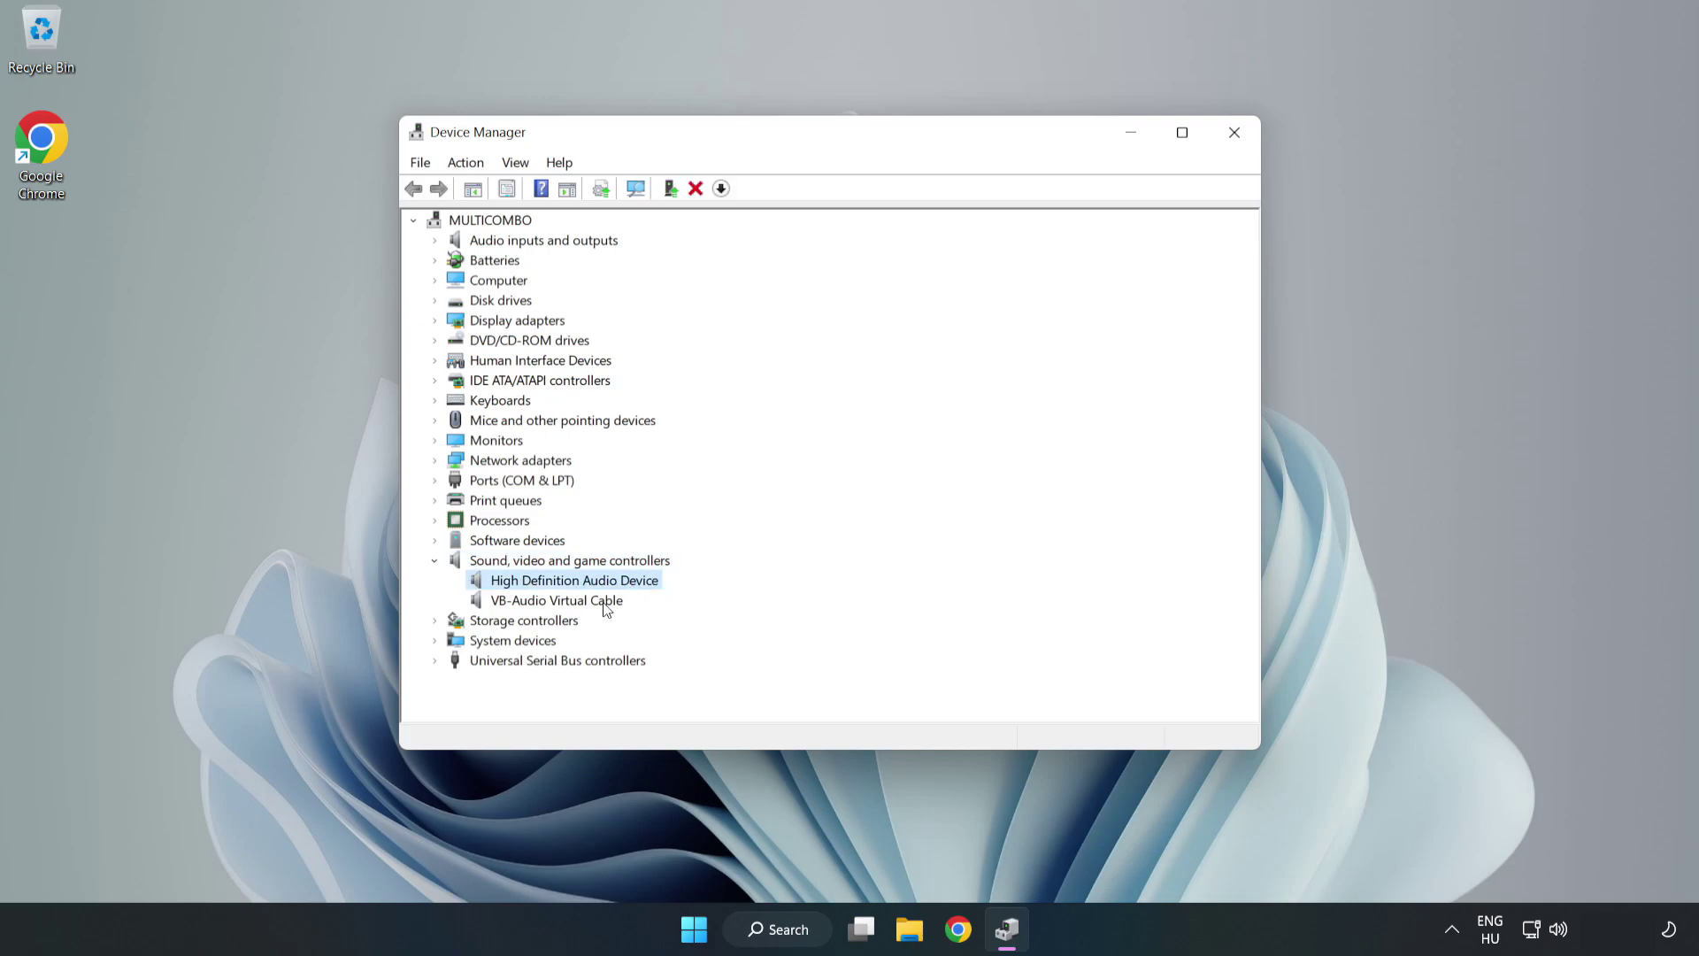
right_click(629, 584)
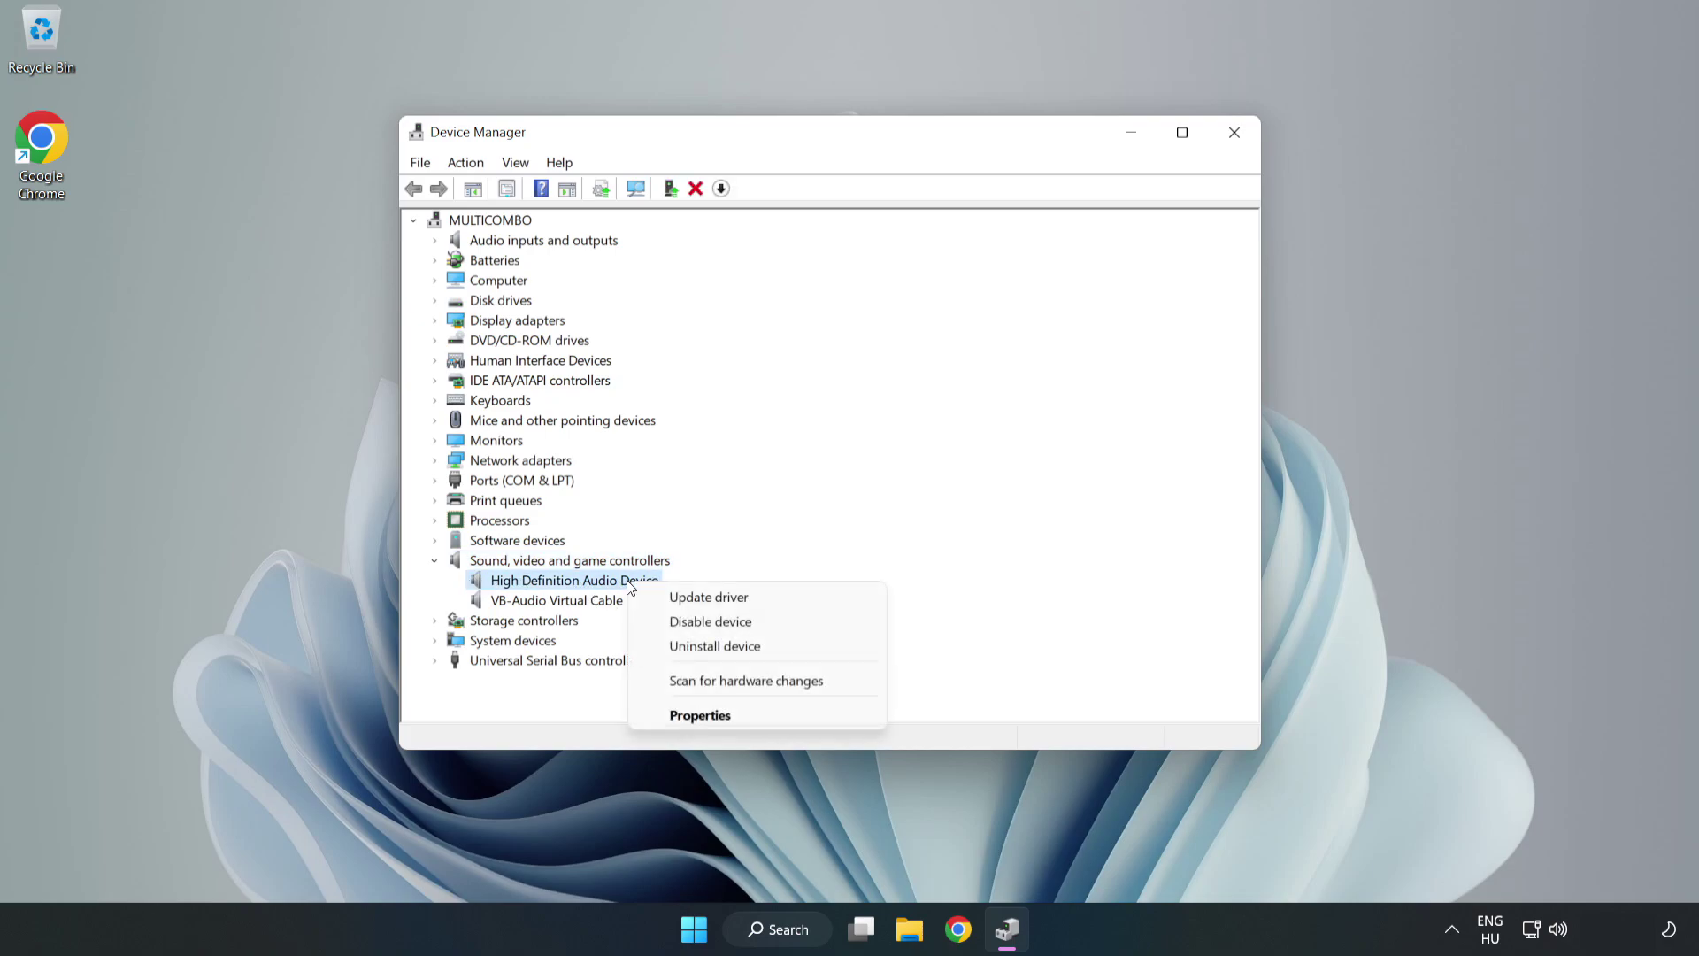
left_click(772, 601)
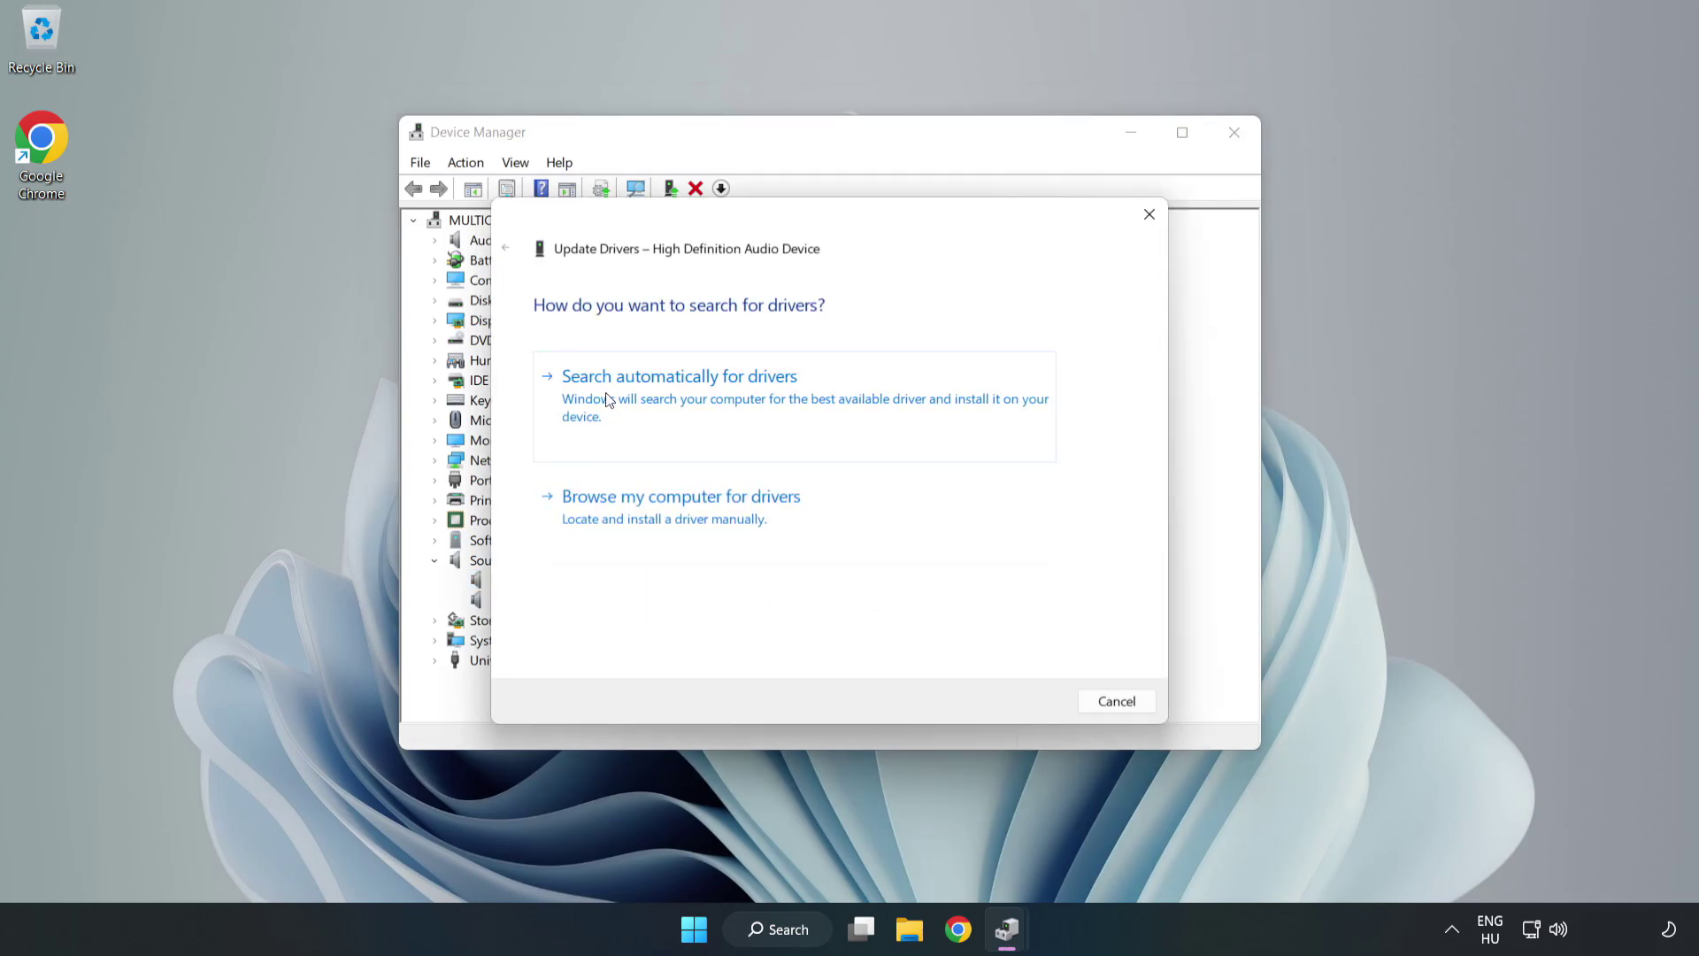
- Reinstall the High Definition Audio Device driver from the local driver list, confirming the warning
left_click(740, 520)
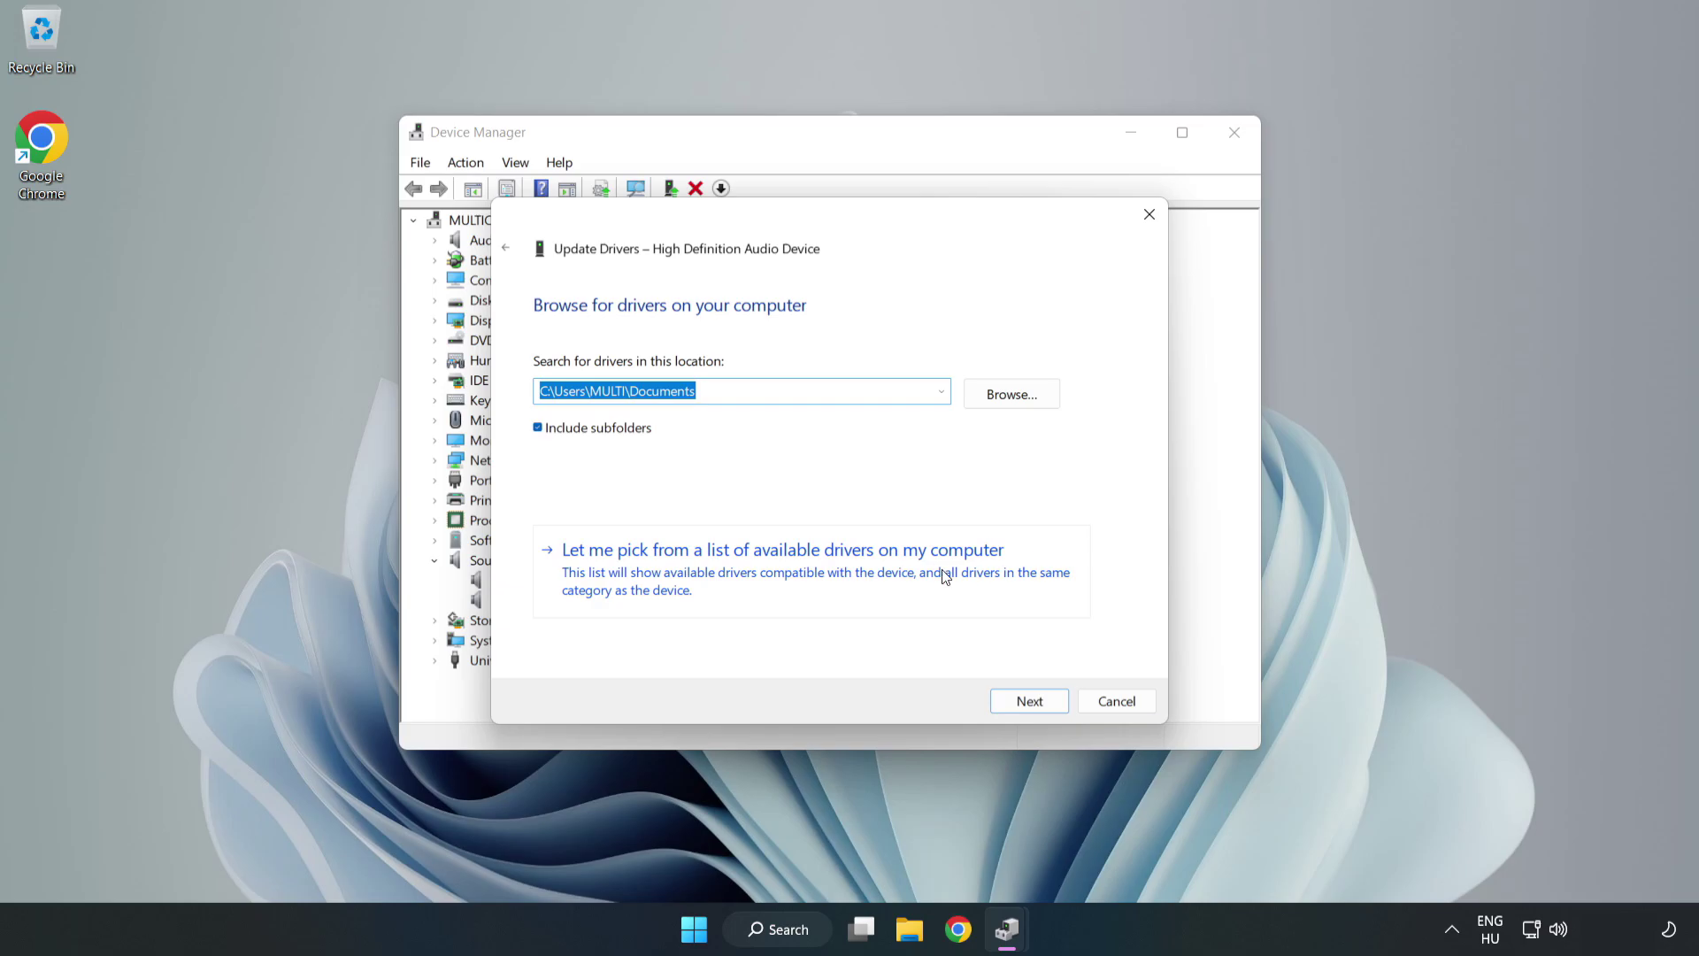
left_click(884, 580)
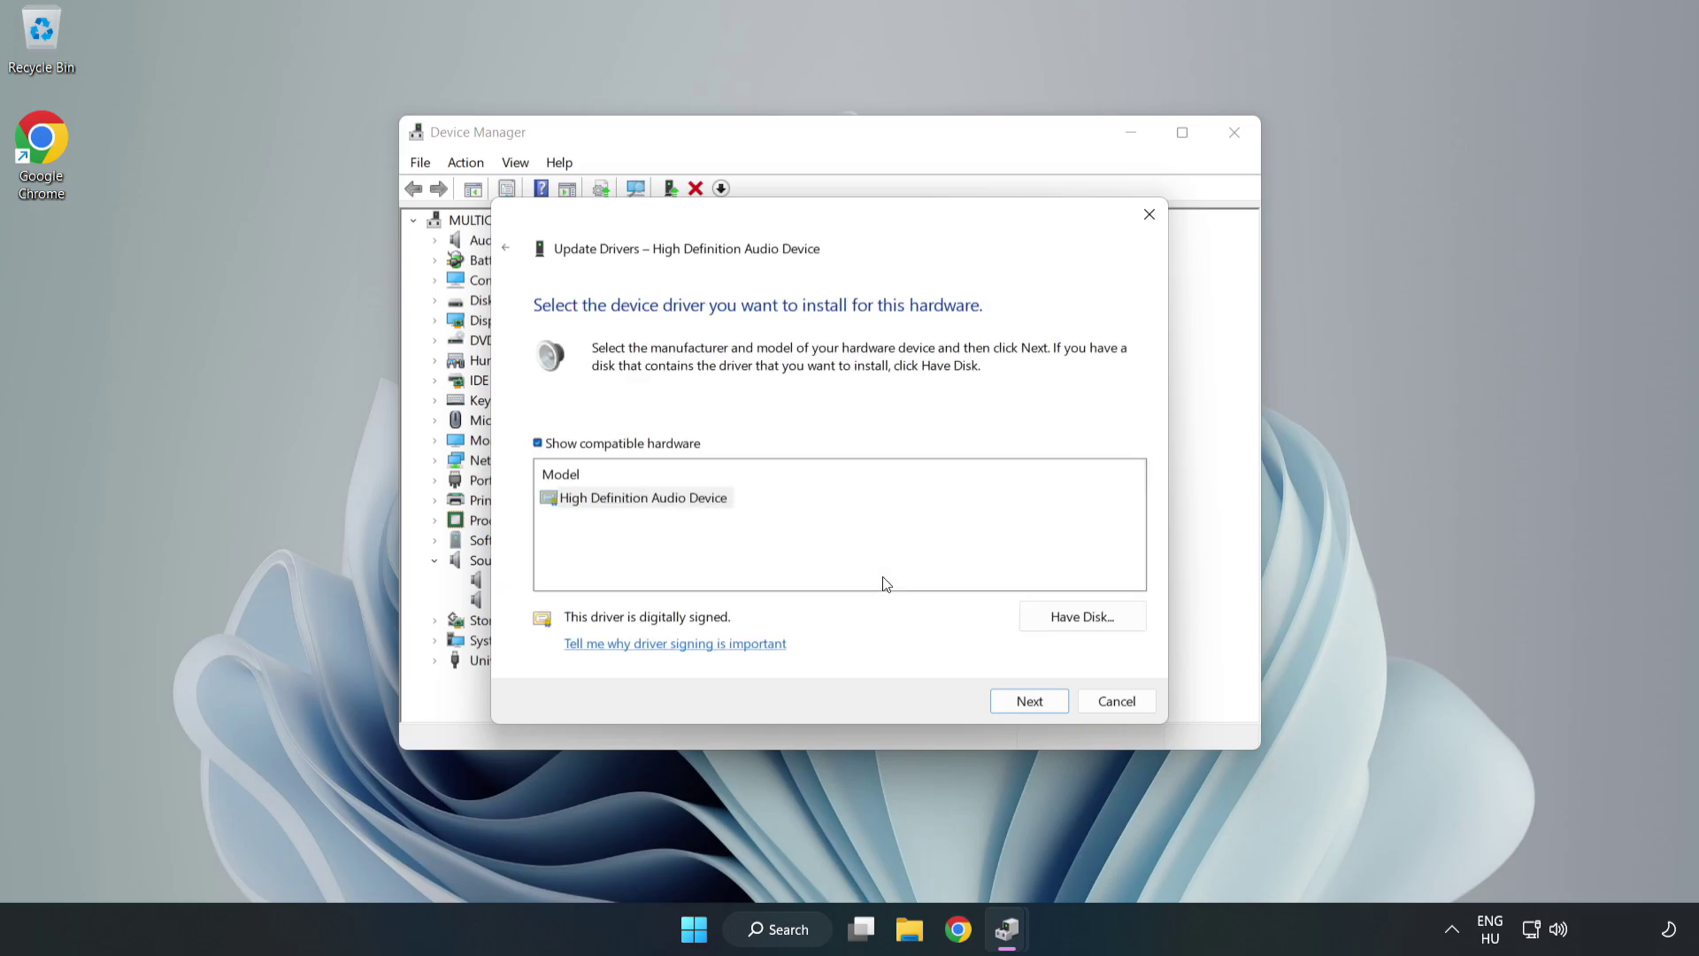
left_click(568, 502)
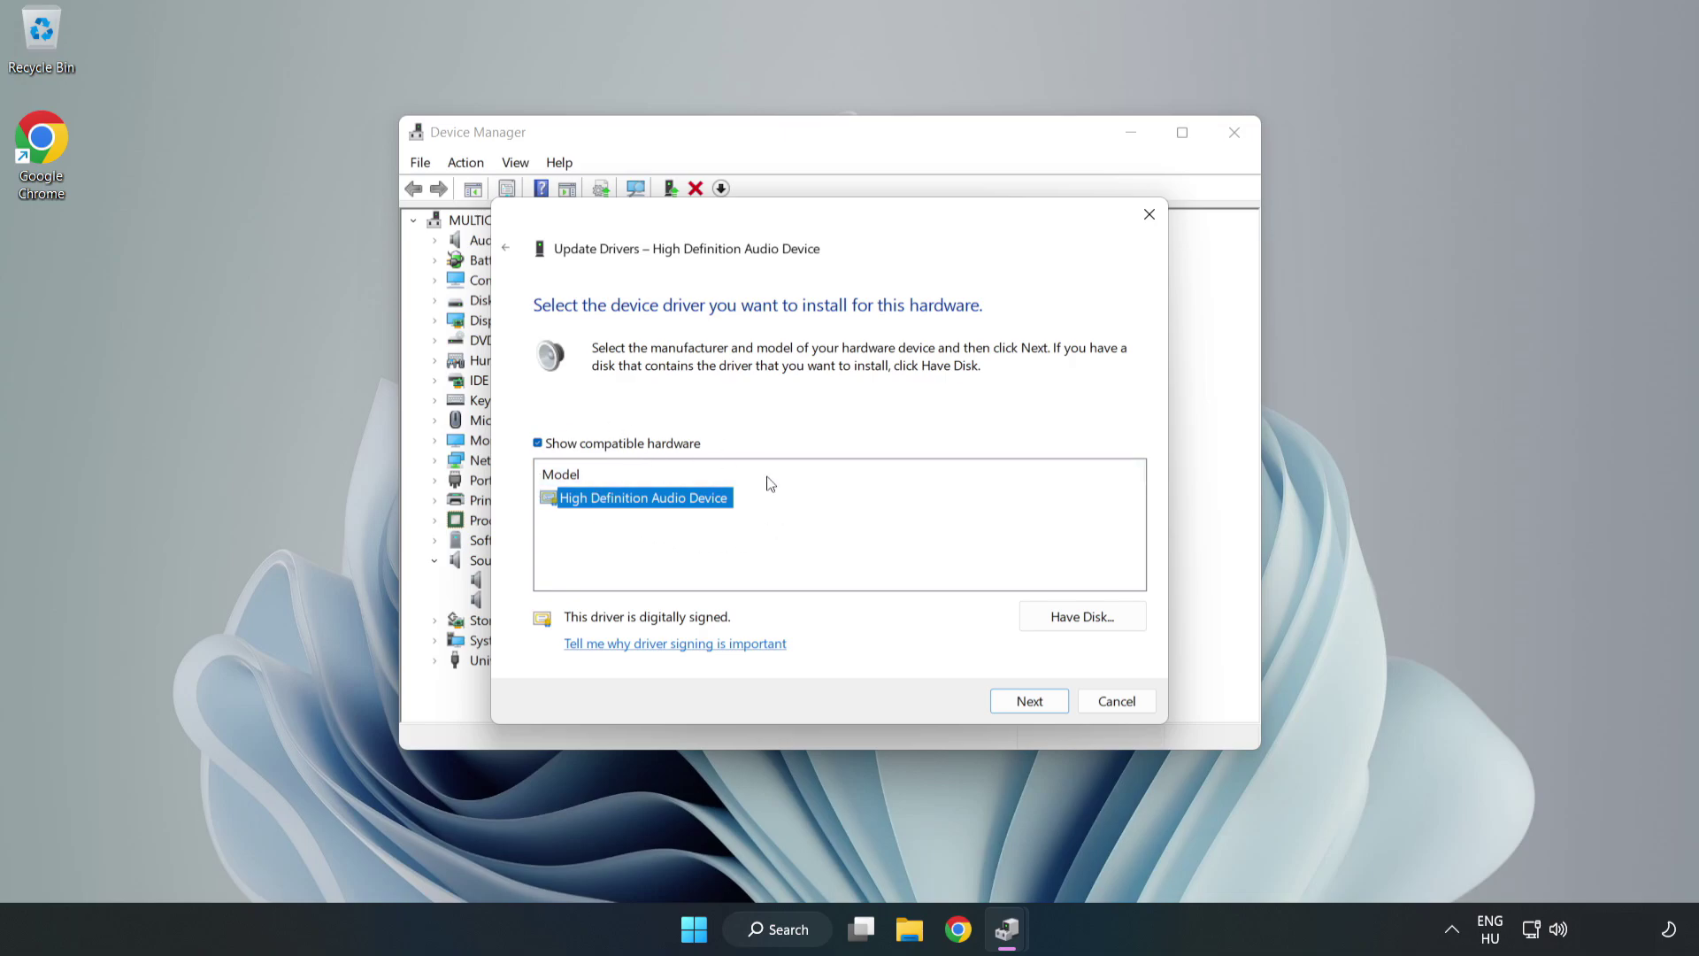
left_click(1030, 706)
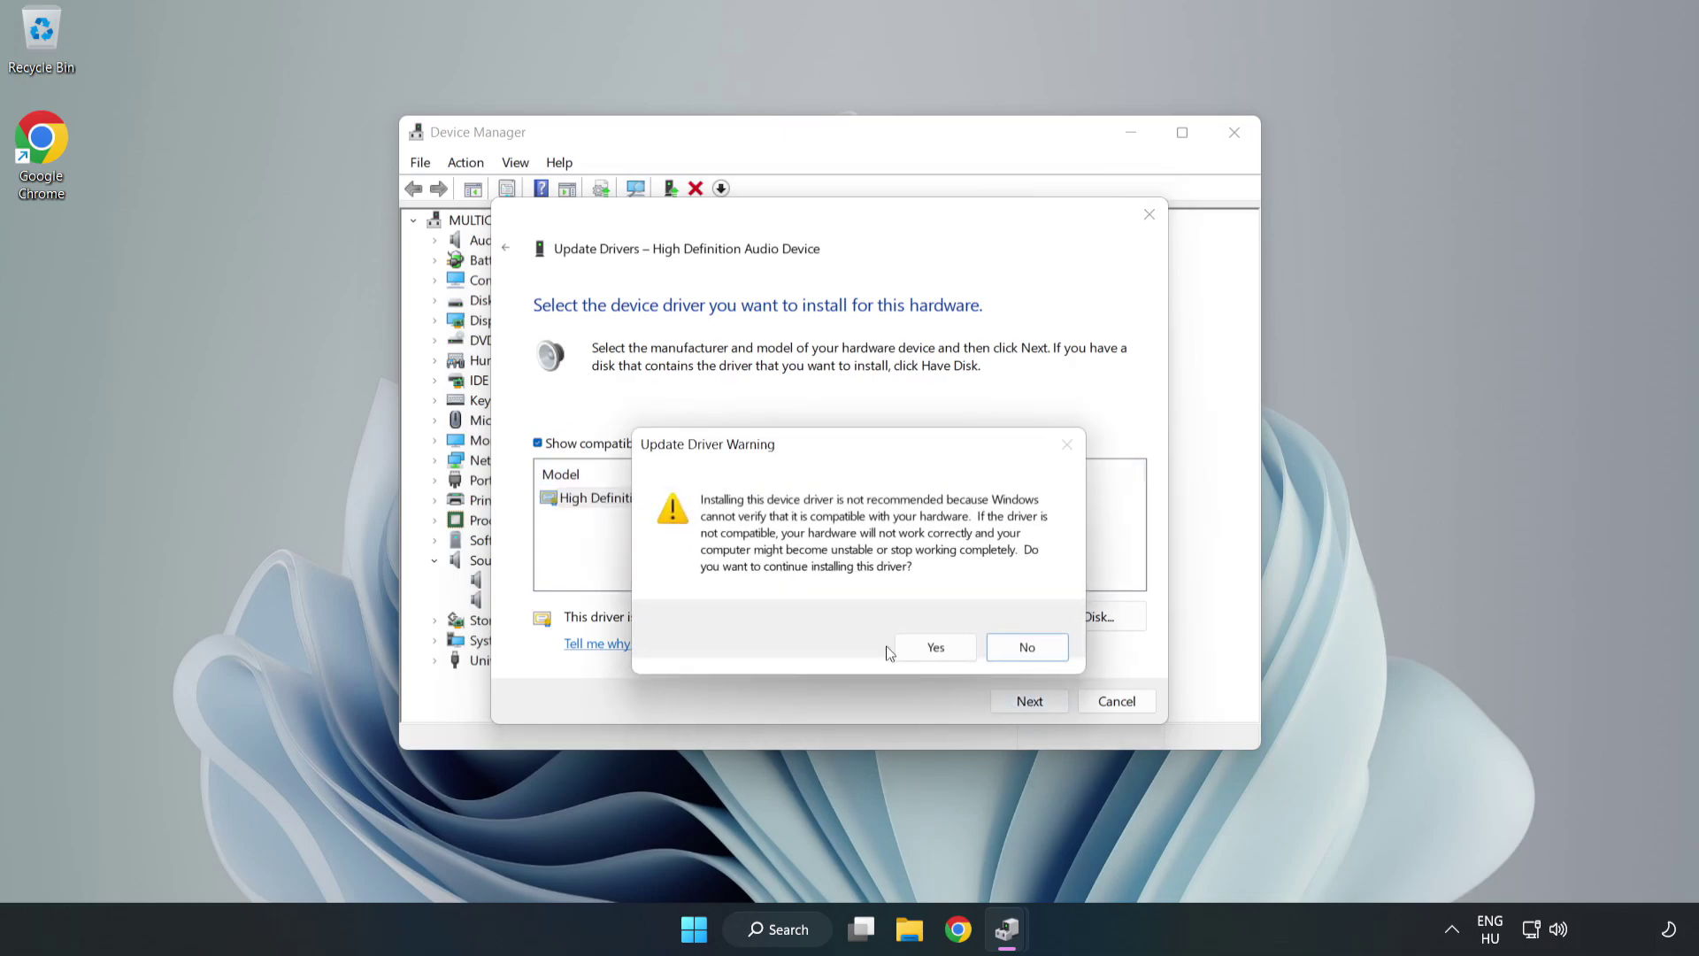
left_click(935, 648)
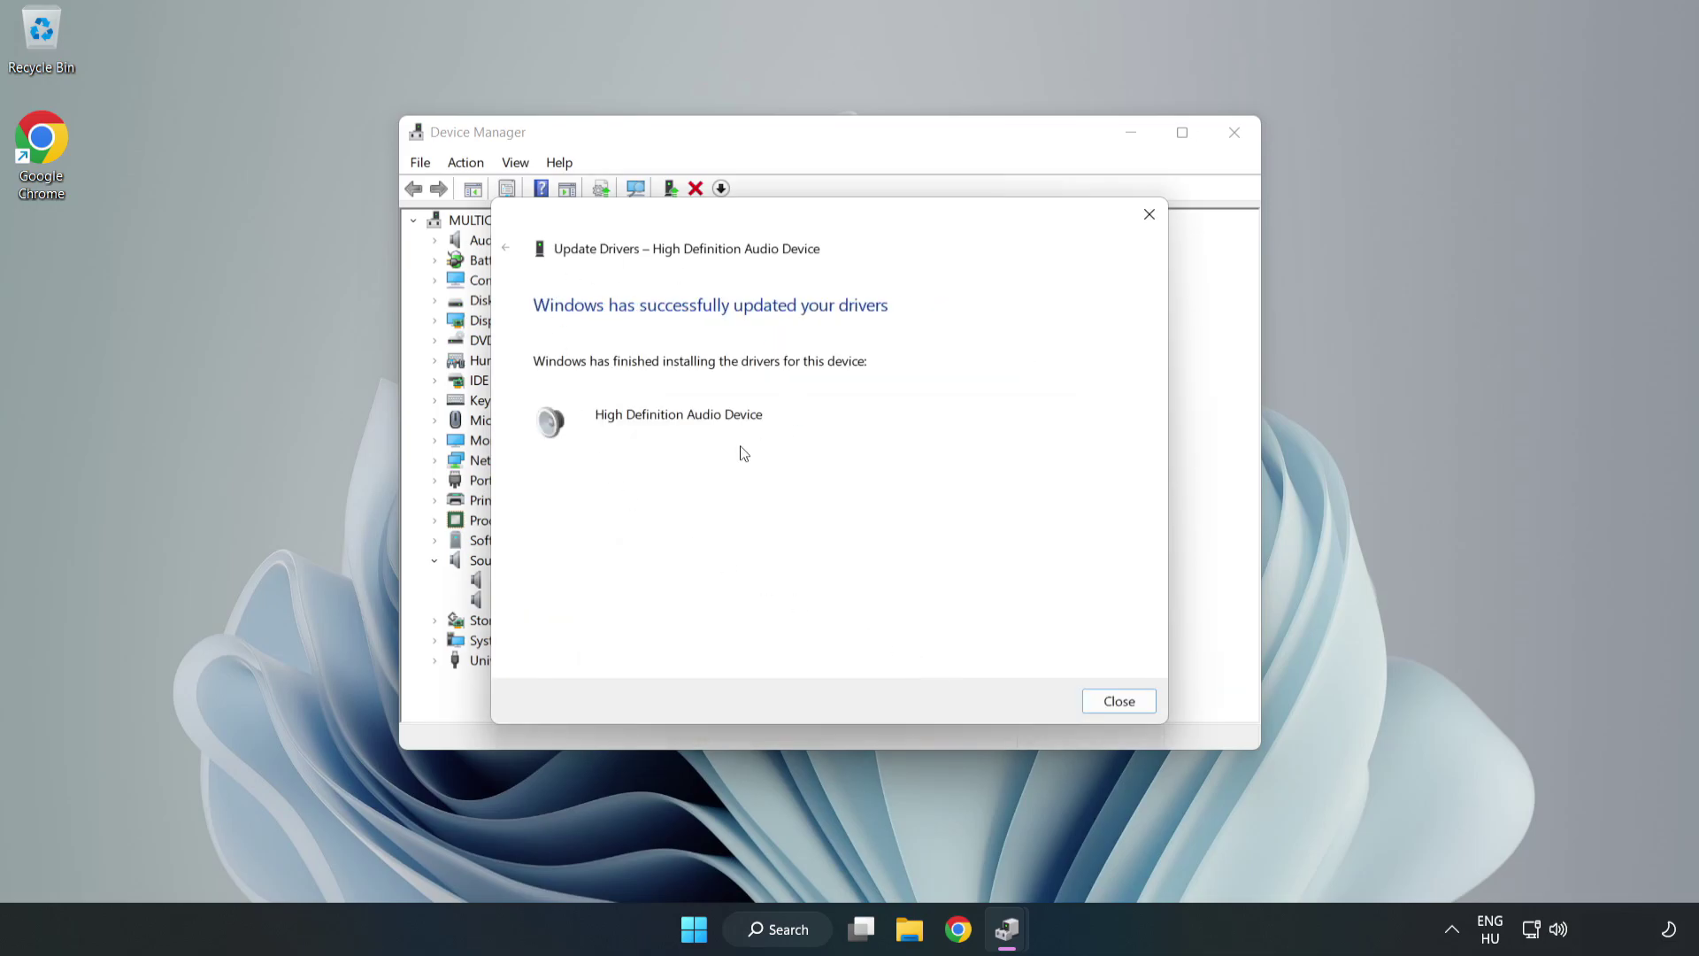
left_click(1118, 703)
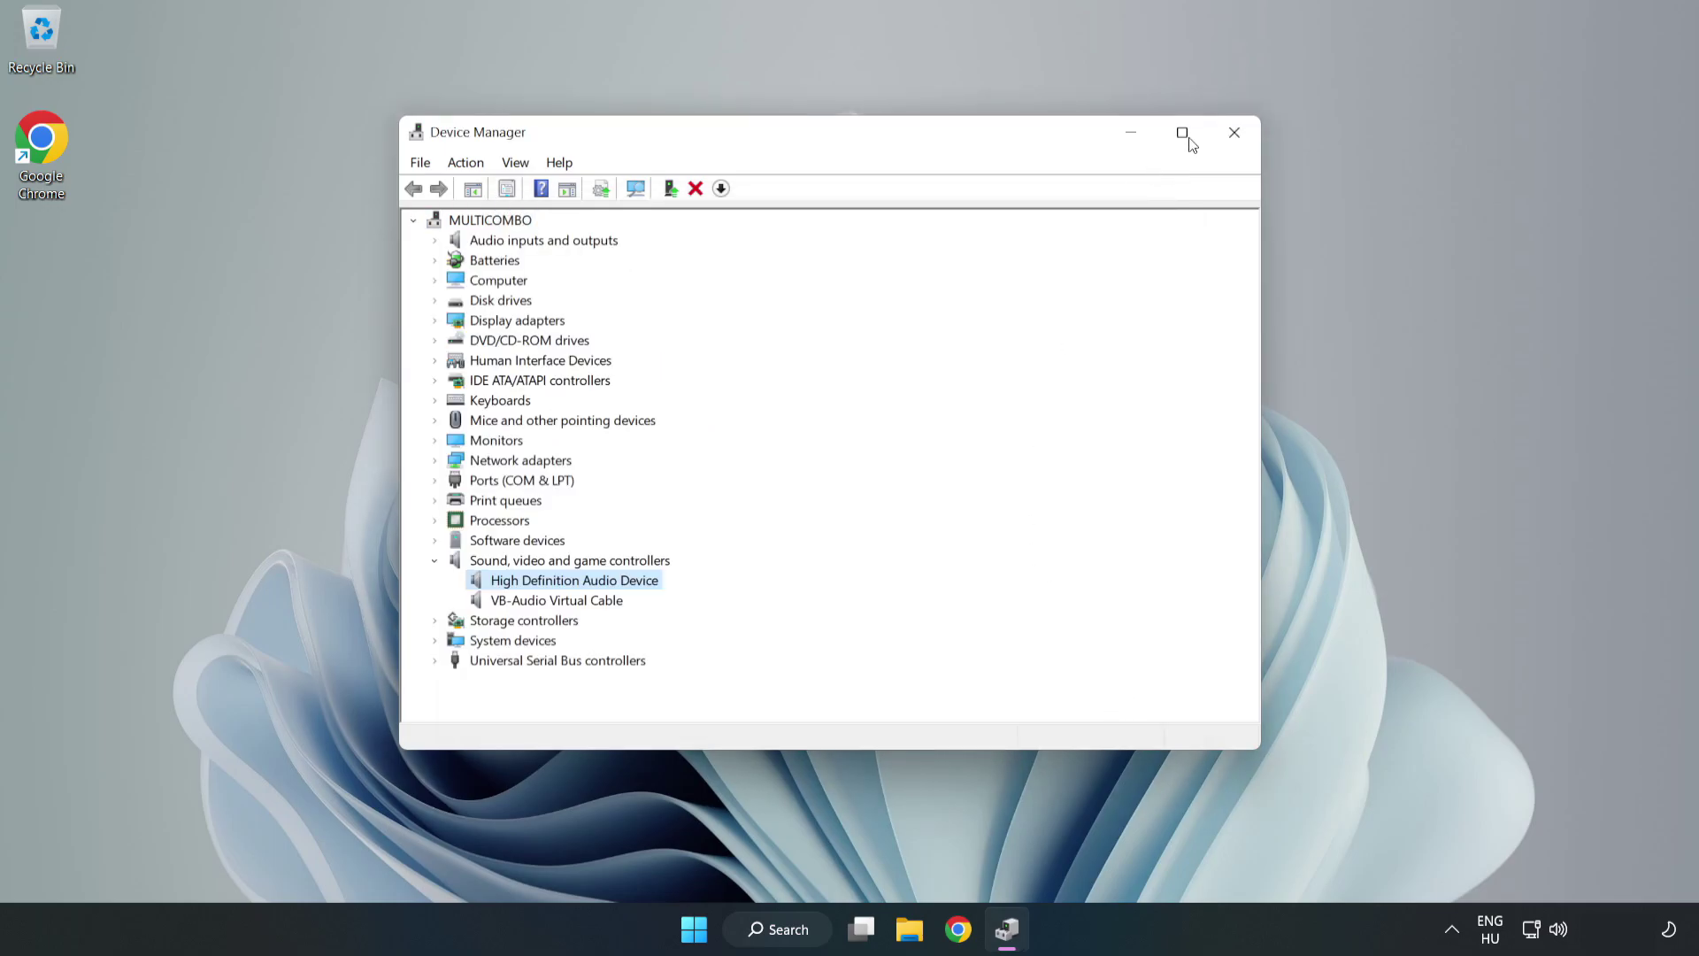
- Close the Device Manager window and bring up the Start menu
left_click(1233, 135)
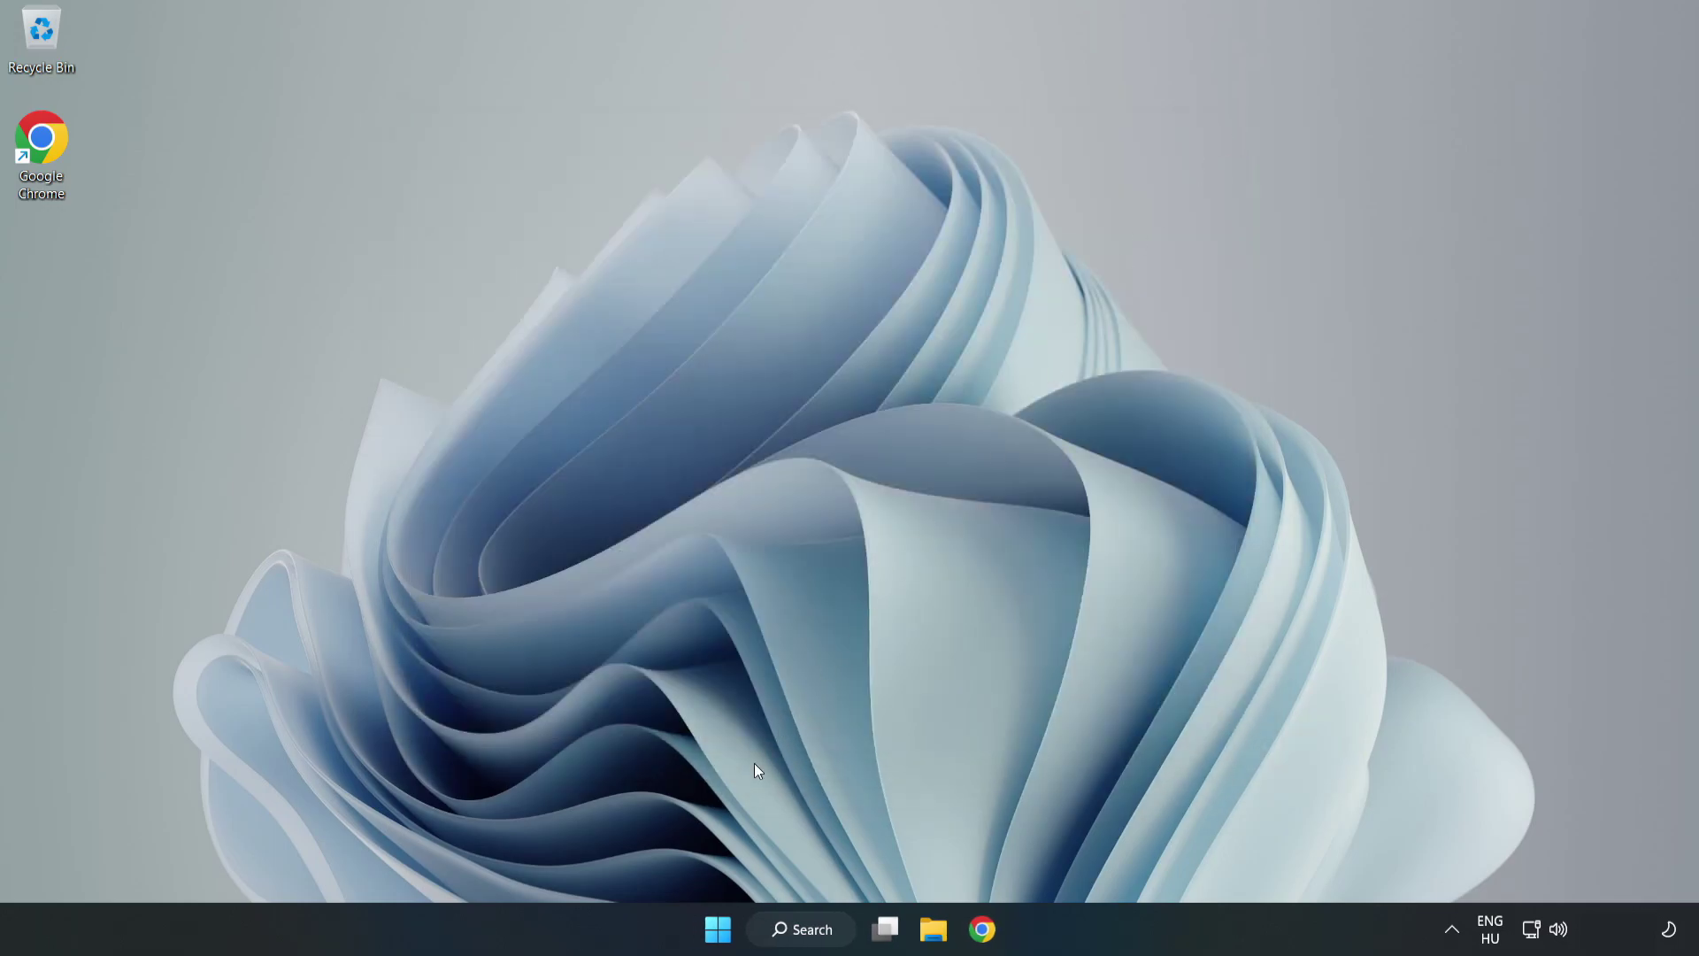
left_click(717, 927)
- Launch the Playing Audio troubleshooter from the taskbar speaker's Troubleshoot sound problems option
right_click(1562, 931)
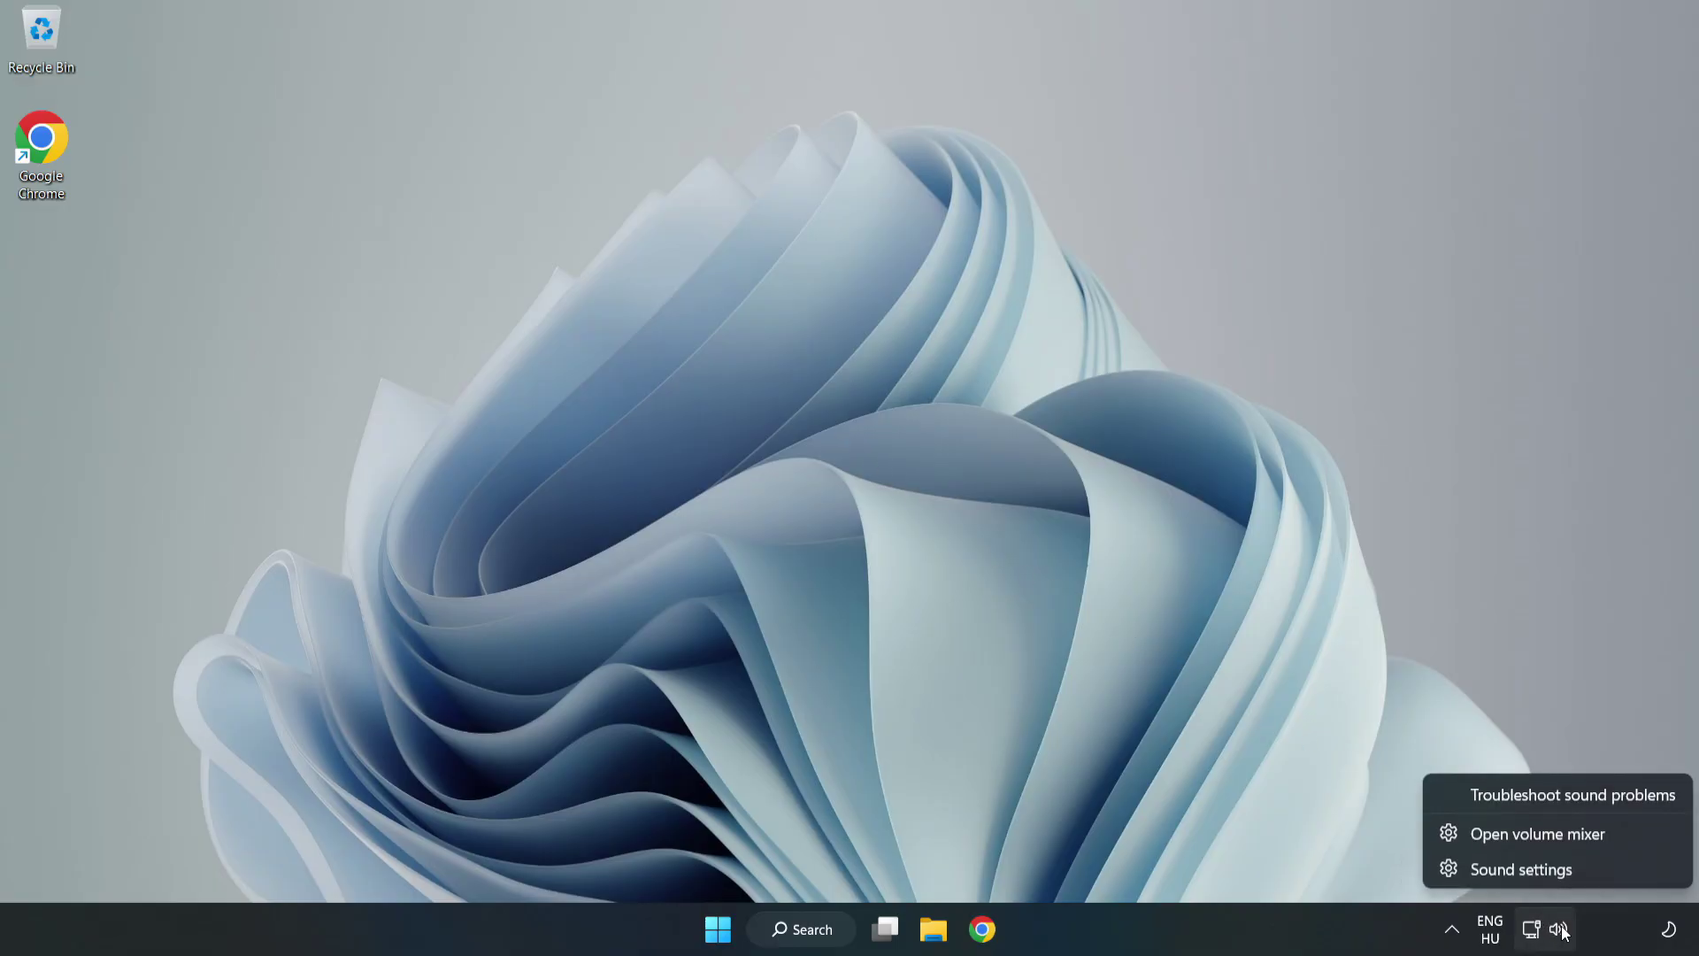
left_click(1535, 796)
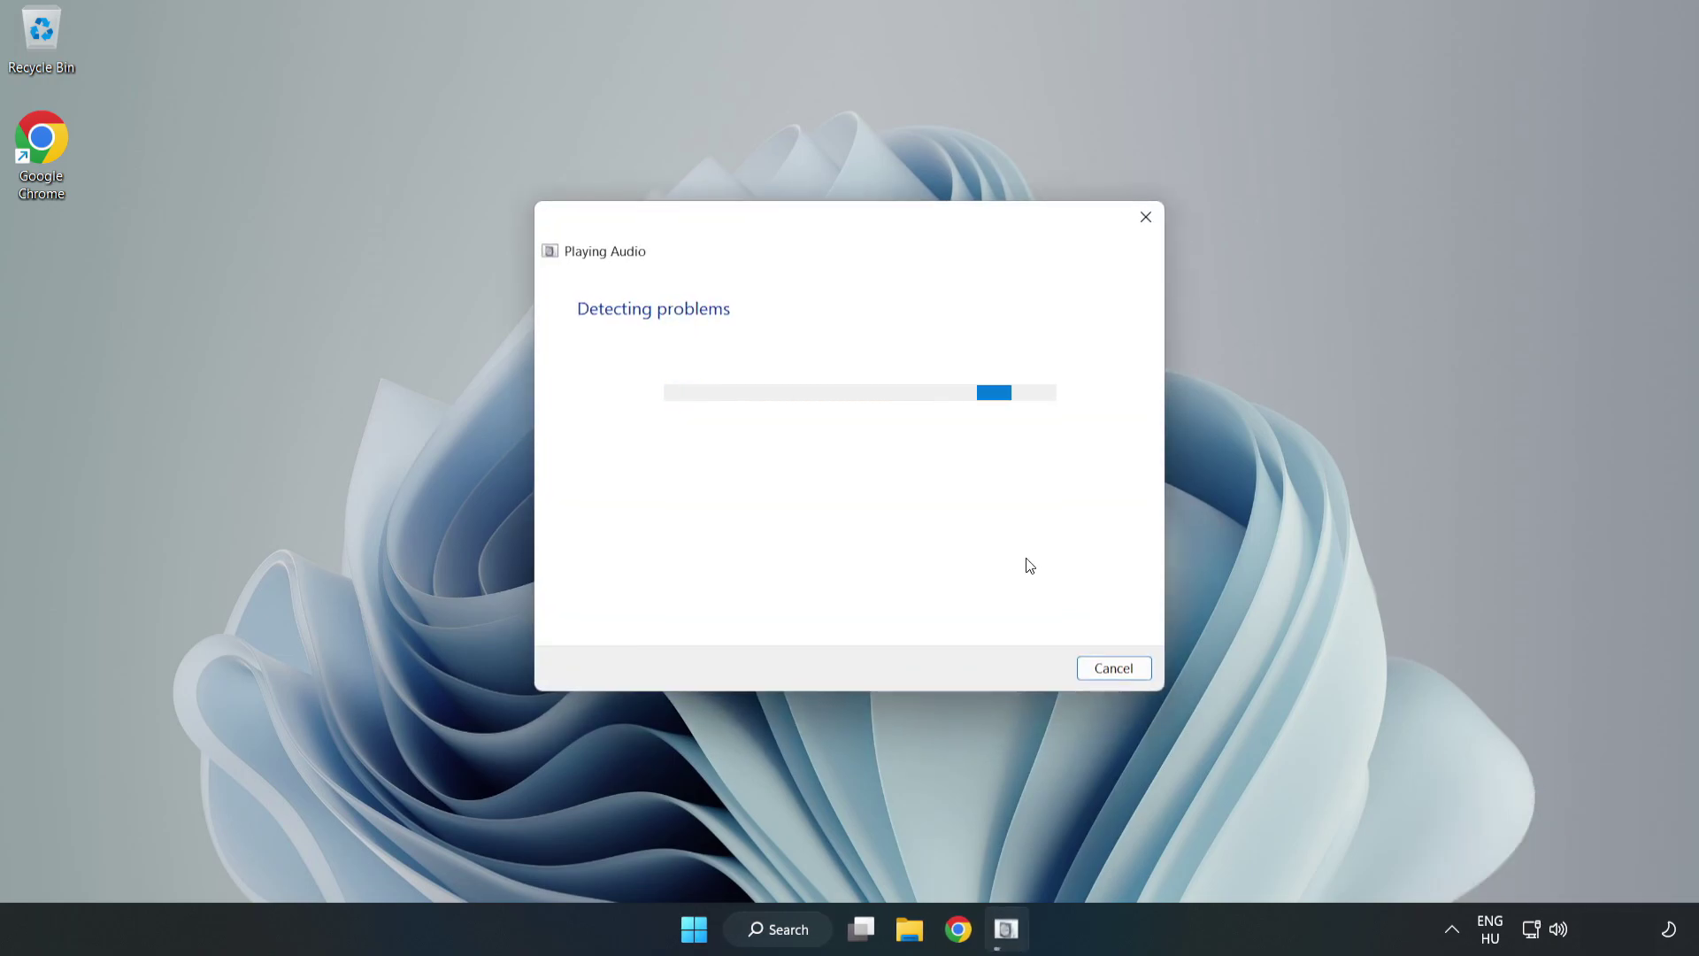